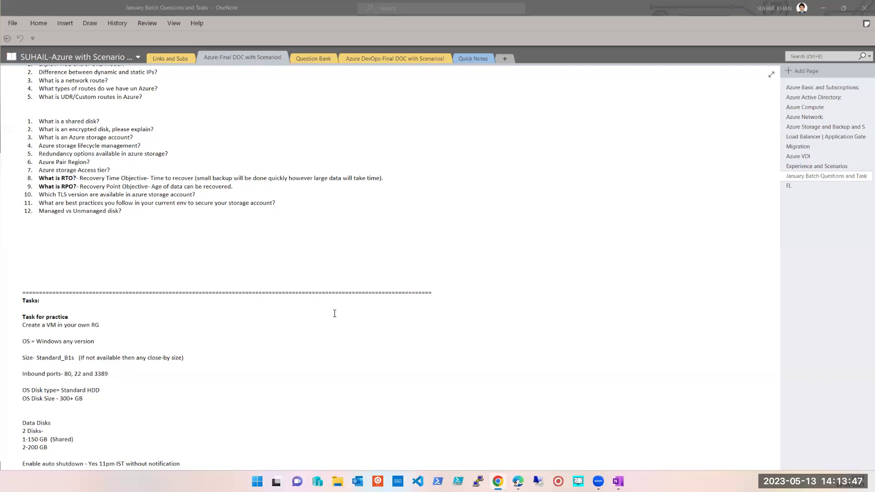
- Switch to Chrome and open the Virtual machines list in the Azure portal at portal.azure.com
{"action": "mouse_move", "coordinate": [498, 481]}
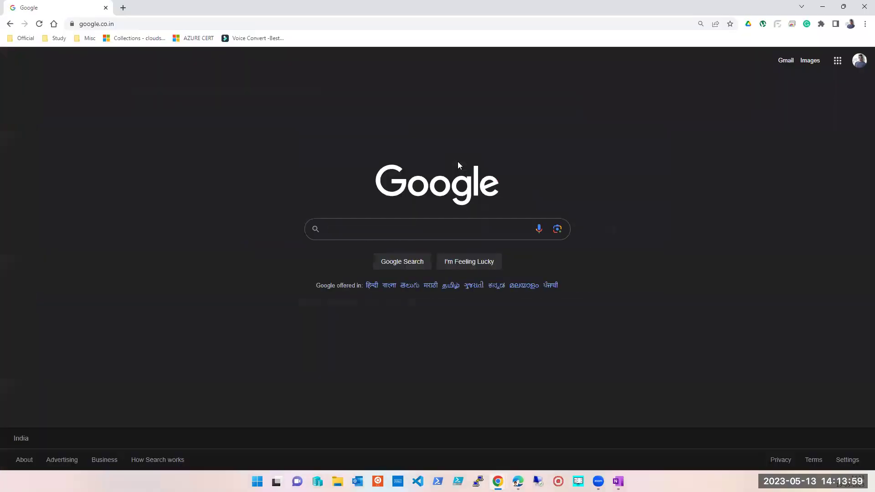
{"action": "left_click", "coordinate": [211, 22]}
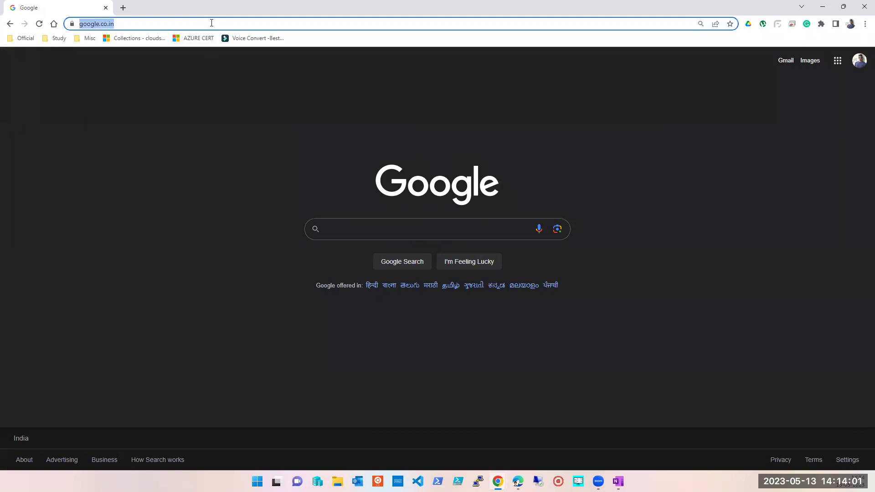
{"action": "type", "text": "p"}
{"action": "key", "text": "Right"}
{"action": "key", "text": "Return"}
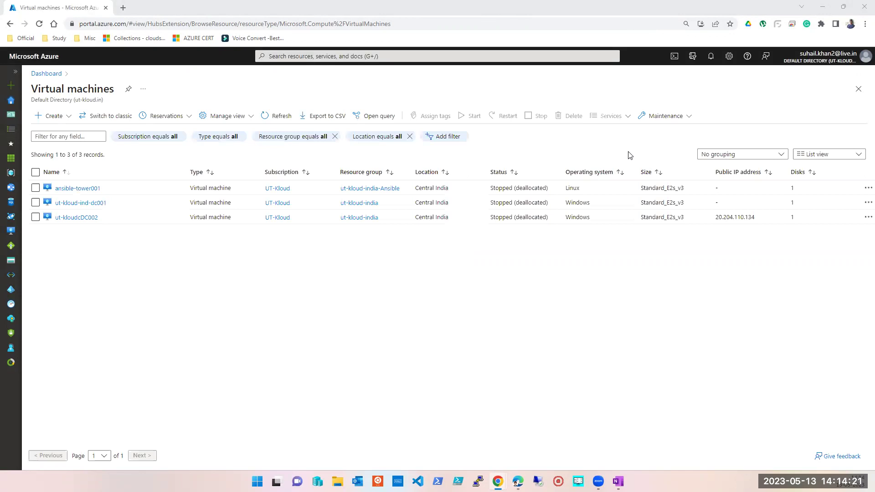
- Open the Disks settings of the ut-kloudcDC002 virtual machine and refresh the disk list
{"action": "left_click", "coordinate": [80, 218]}
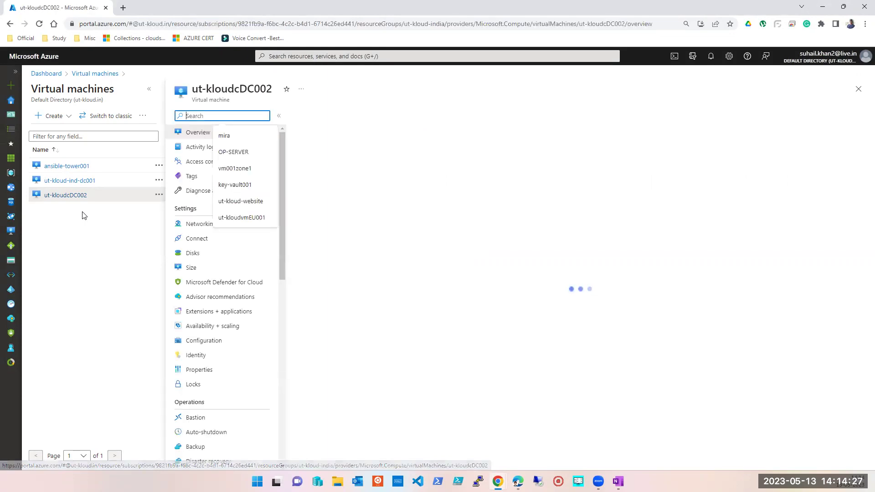
{"action": "left_click", "coordinate": [149, 89]}
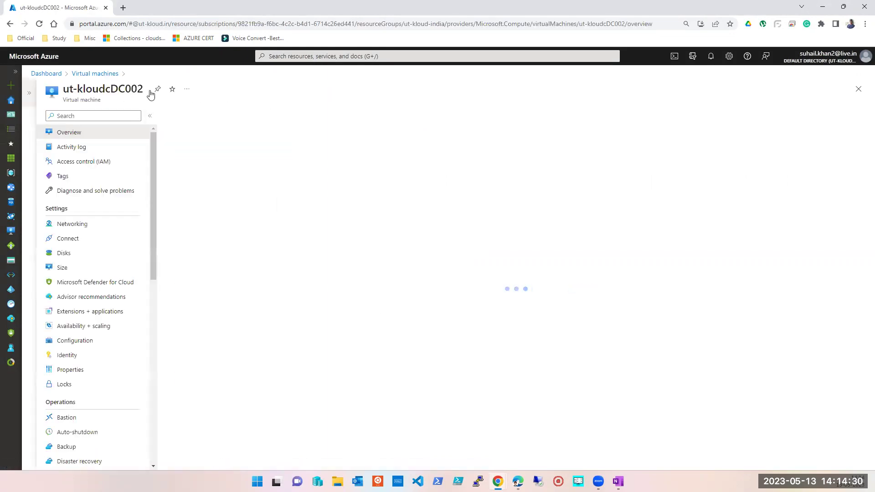
{"action": "left_click", "coordinate": [62, 258]}
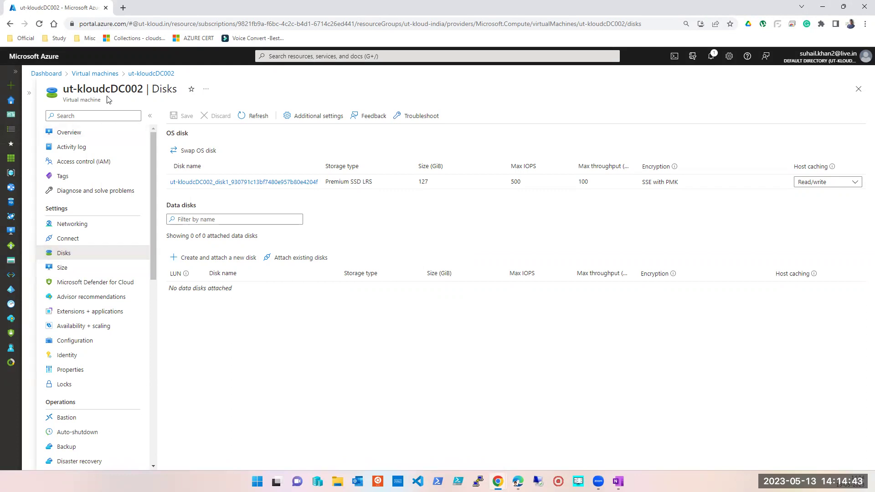
{"action": "left_click", "coordinate": [255, 116]}
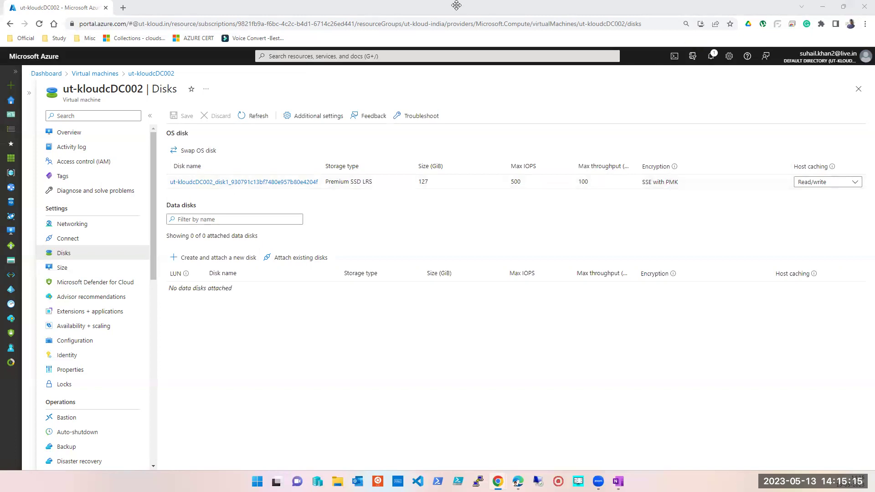
{"action": "left_click_drag", "start_coordinate": [638, 140], "coordinate": [634, 143]}
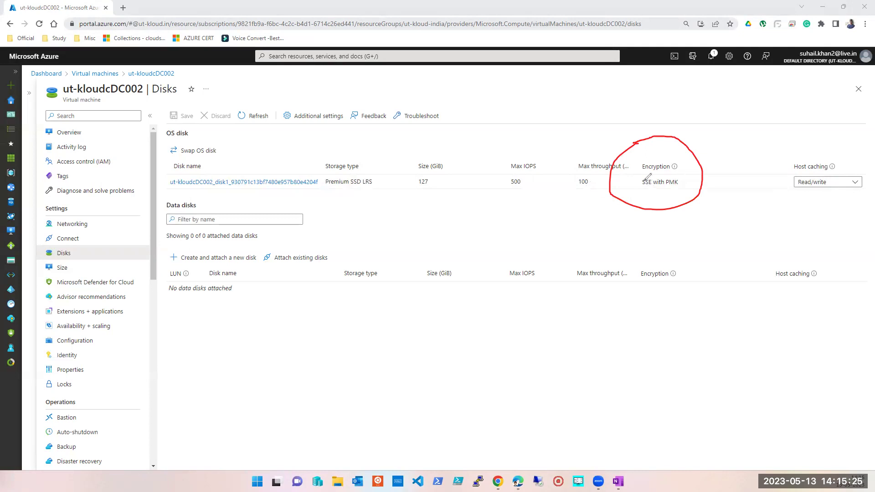
{"action": "mouse_move", "coordinate": [639, 175]}
{"action": "left_mouse_down"}
{"action": "mouse_move", "coordinate": [640, 190]}
{"action": "mouse_move", "coordinate": [676, 191]}
{"action": "mouse_move", "coordinate": [688, 169]}
{"action": "mouse_move", "coordinate": [646, 168]}
{"action": "mouse_move", "coordinate": [639, 182]}
{"action": "left_mouse_up"}
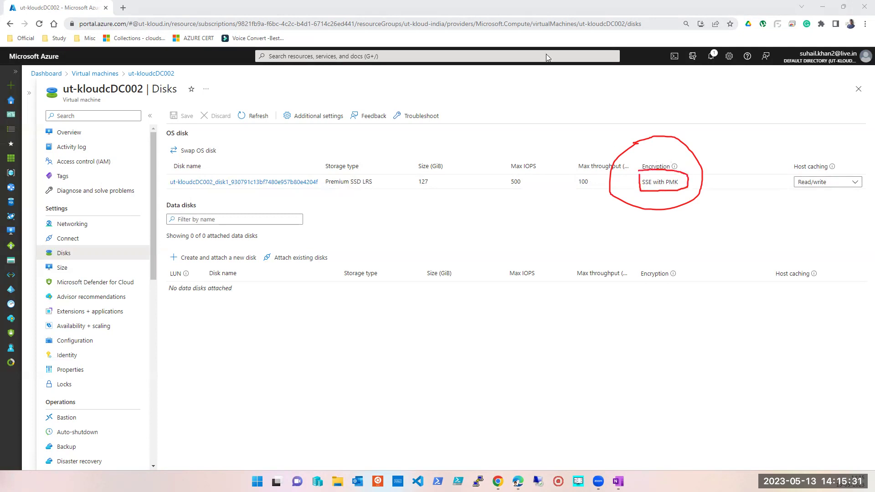
{"action": "key", "text": "Escape"}
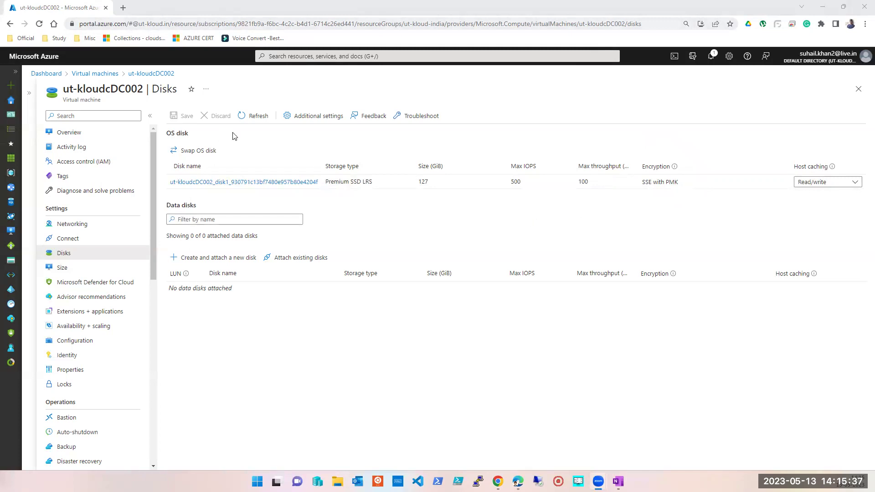
- Add a new data disk named tytt with a size of 200 GiB to the virtual machine
{"action": "left_click", "coordinate": [196, 257]}
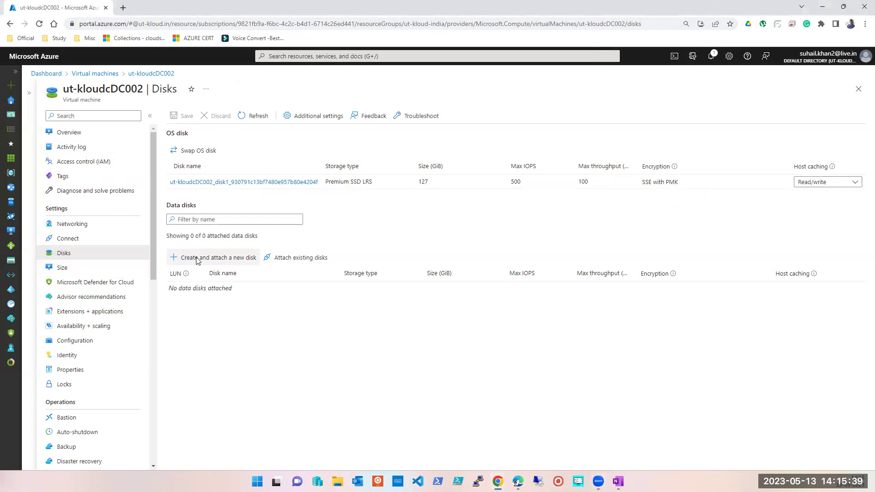
{"action": "left_click", "coordinate": [276, 287]}
{"action": "type", "text": "tytt"}
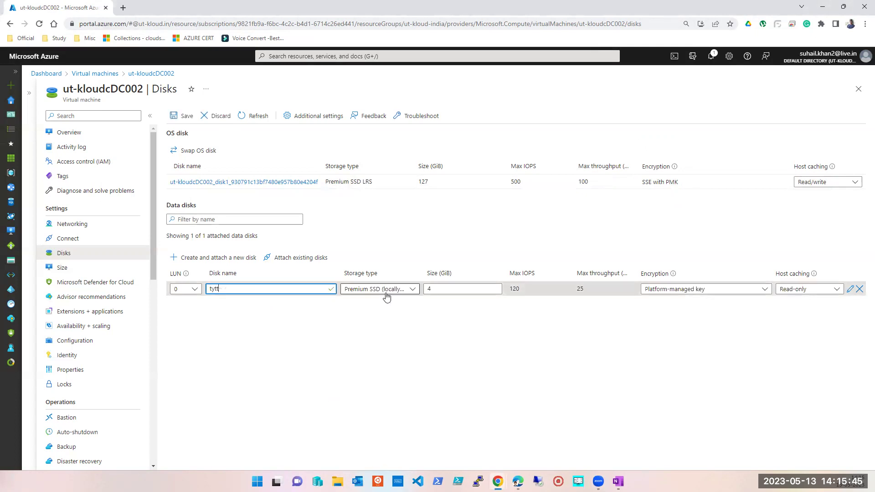
{"action": "double_click", "coordinate": [480, 289]}
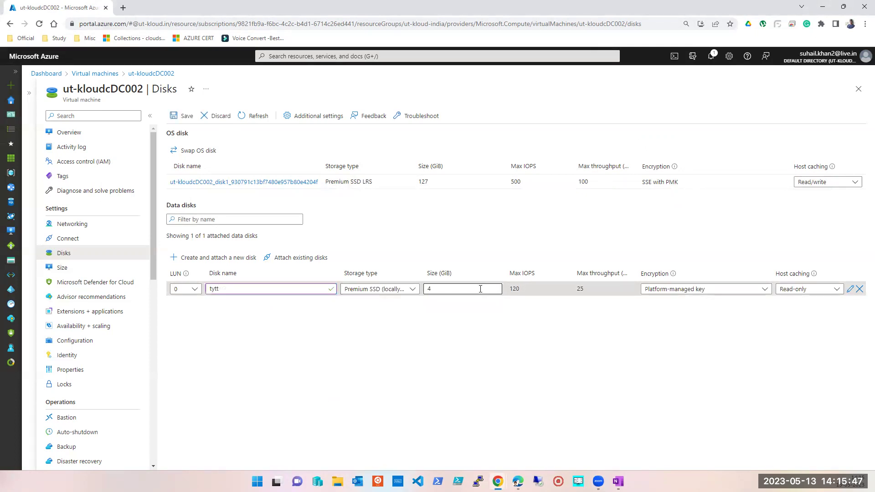
{"action": "type", "text": "200"}
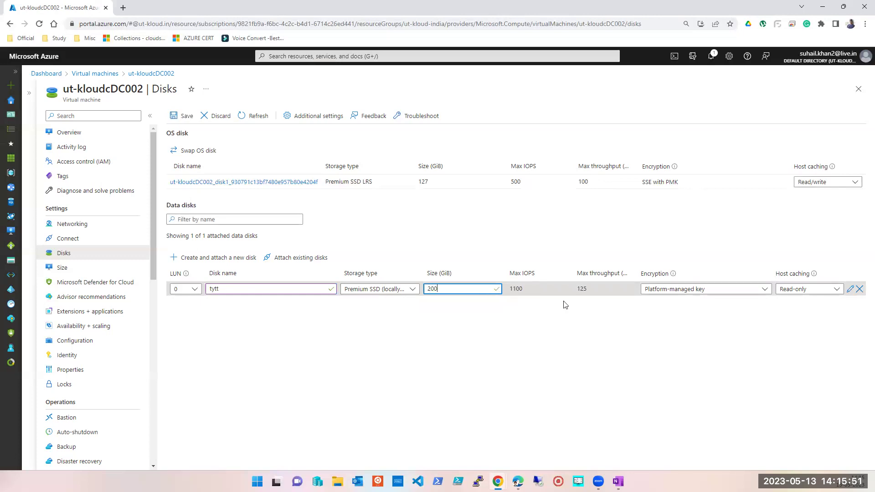
- Choose Platform-managed key as the new data disk's encryption and save the virtual machine's disk changes
{"action": "left_click", "coordinate": [725, 292]}
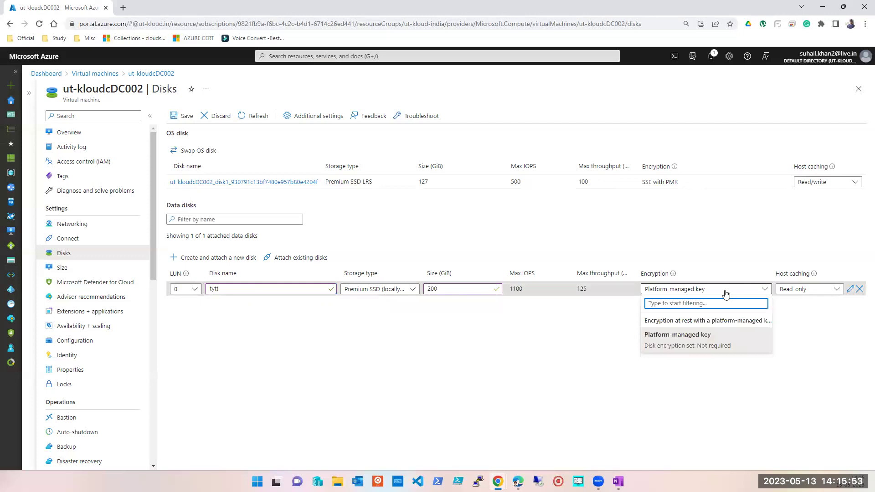
{"action": "left_click", "coordinate": [682, 349]}
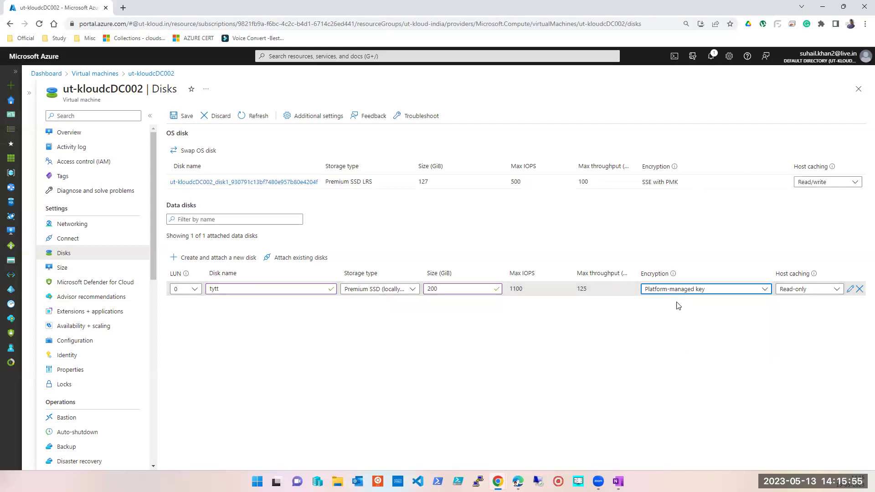
{"action": "left_click", "coordinate": [683, 290]}
{"action": "left_click", "coordinate": [673, 336]}
{"action": "left_click", "coordinate": [674, 291]}
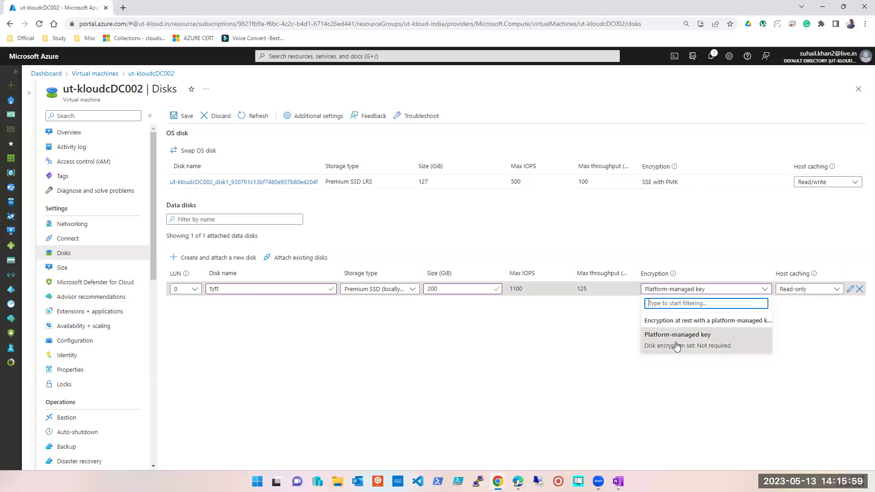
{"action": "left_click", "coordinate": [669, 293]}
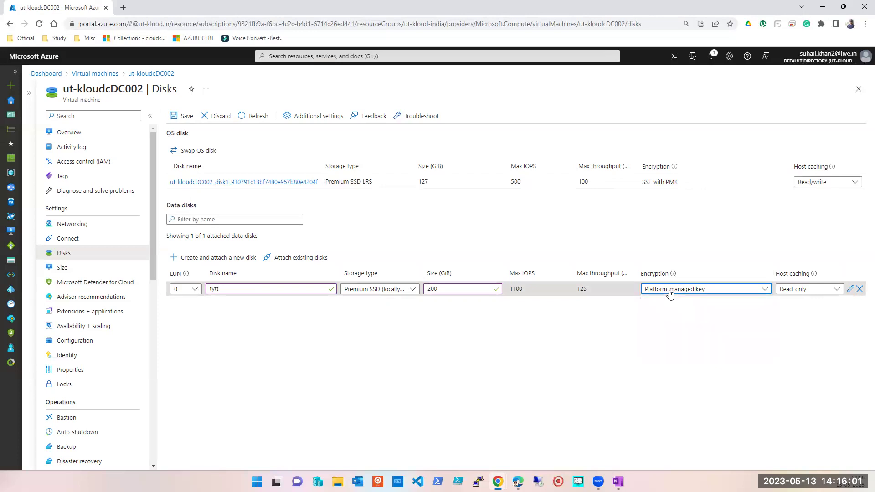
{"action": "left_click", "coordinate": [675, 293]}
{"action": "left_click", "coordinate": [673, 335]}
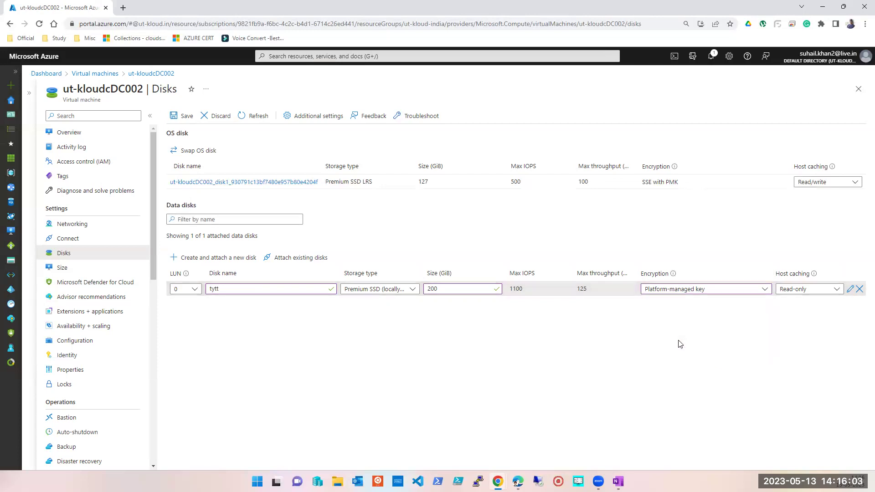
{"action": "left_click", "coordinate": [679, 291]}
{"action": "left_click", "coordinate": [674, 336]}
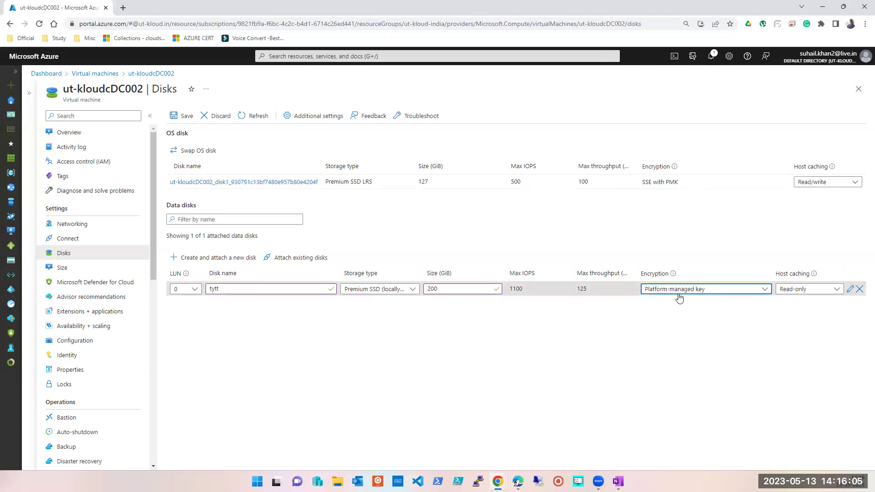
{"action": "left_click", "coordinate": [678, 295]}
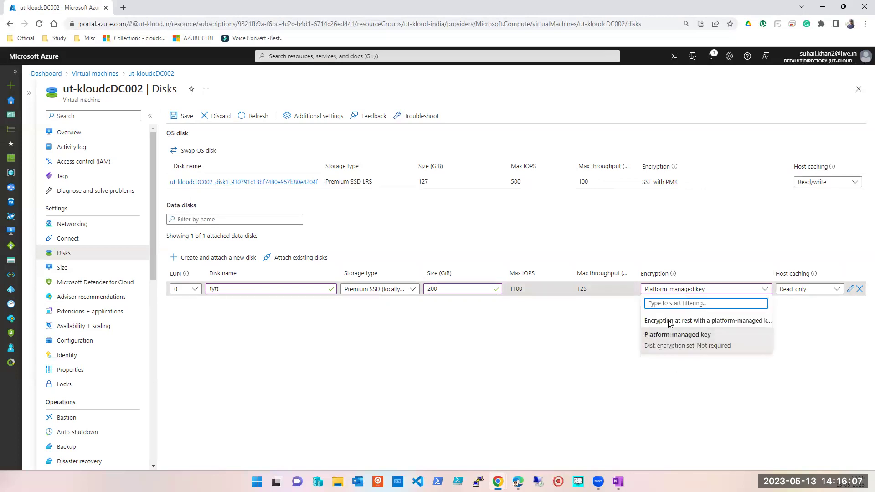
{"action": "left_click", "coordinate": [620, 360]}
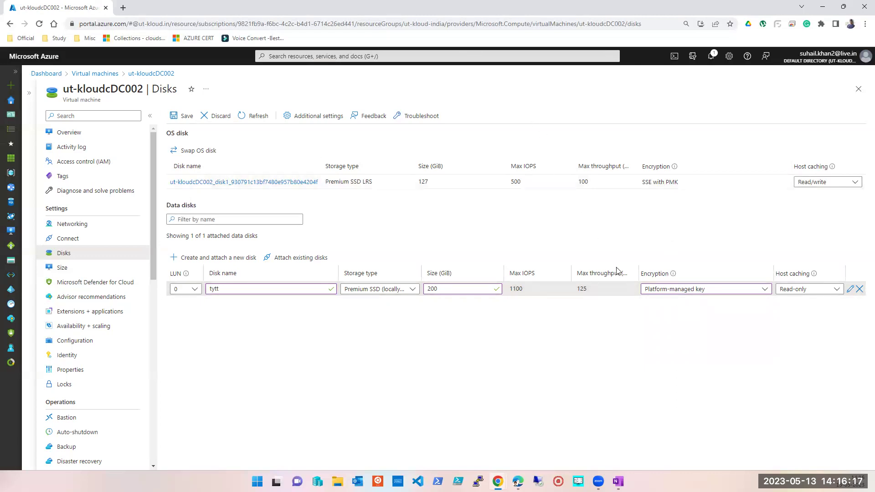
{"action": "left_click", "coordinate": [182, 118]}
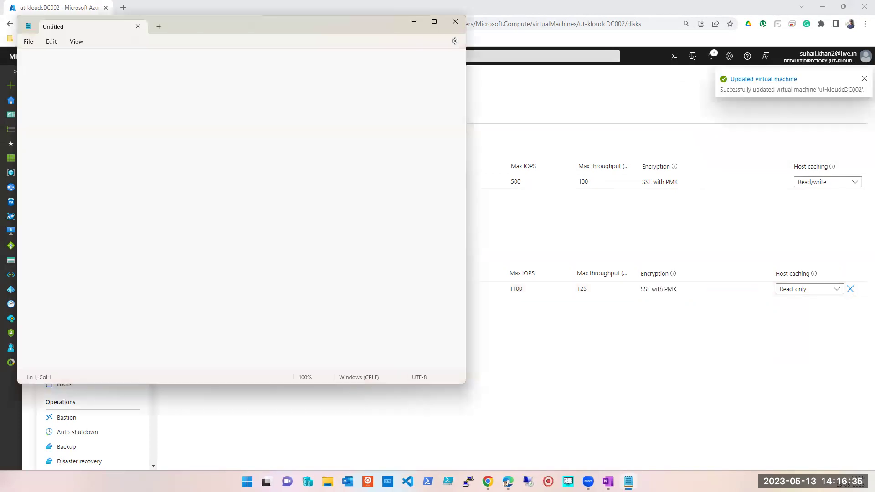
- Switch to Notepad and write pmk and csk on separate lines
{"action": "type", "text": "pmk"}
{"action": "key", "text": "Return"}
{"action": "type", "text": "csk"}
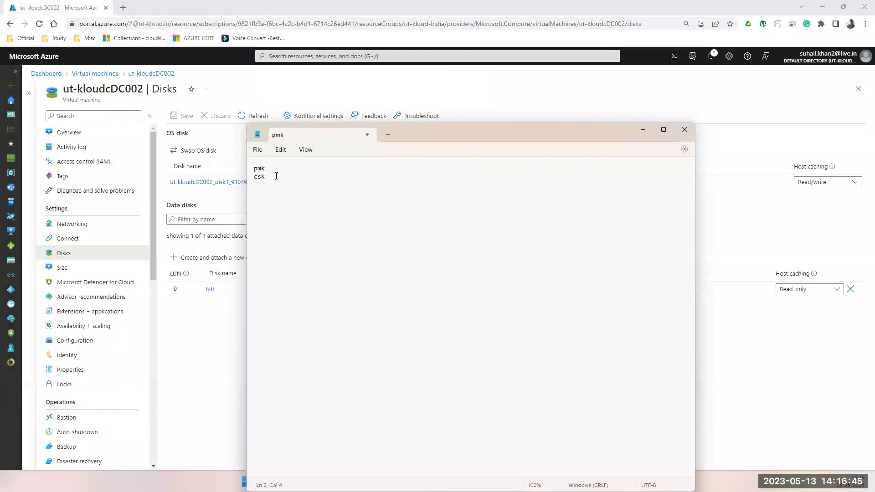
{"action": "double_click", "coordinate": [266, 178]}
- Switch back to Chrome and search the web for "CMK azure" in a new tab
{"action": "key", "text": "alt+Tab"}
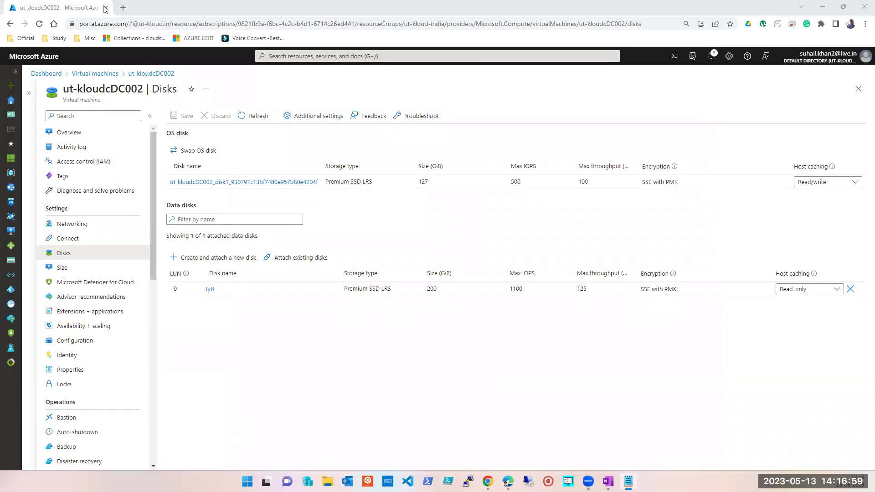
{"action": "left_click", "coordinate": [123, 7]}
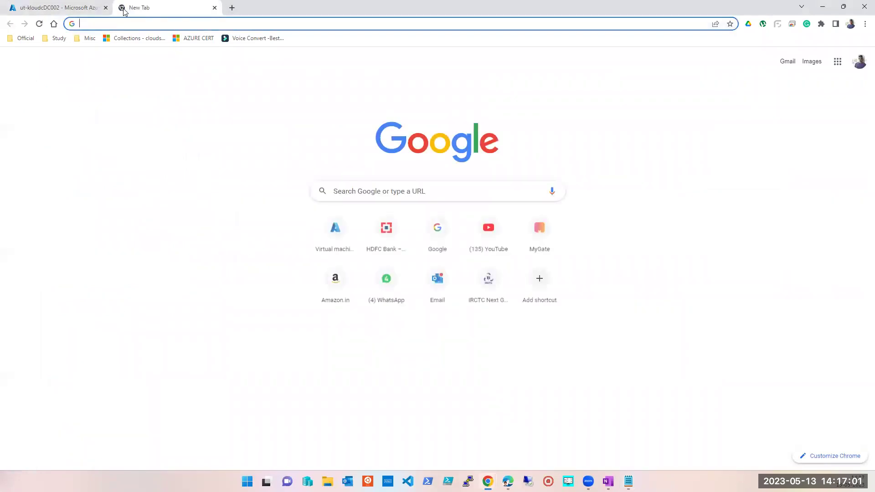
{"action": "type", "text": "C"}
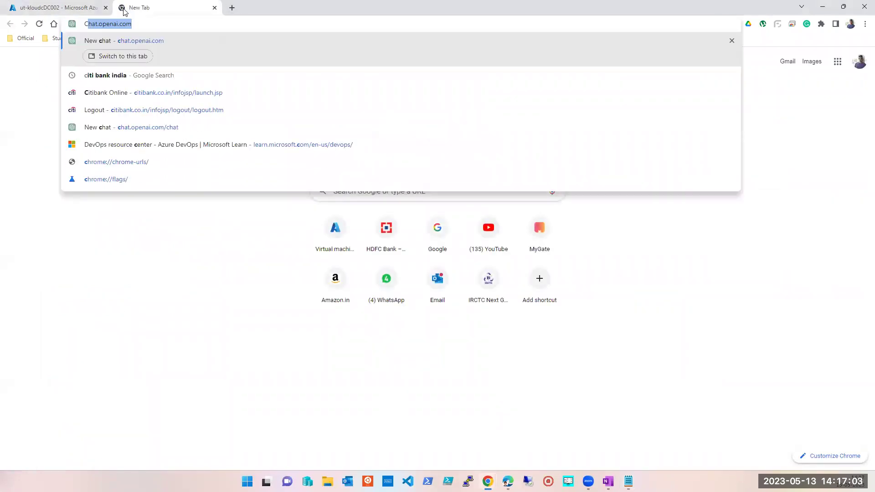
{"action": "type", "text": "MK azure"}
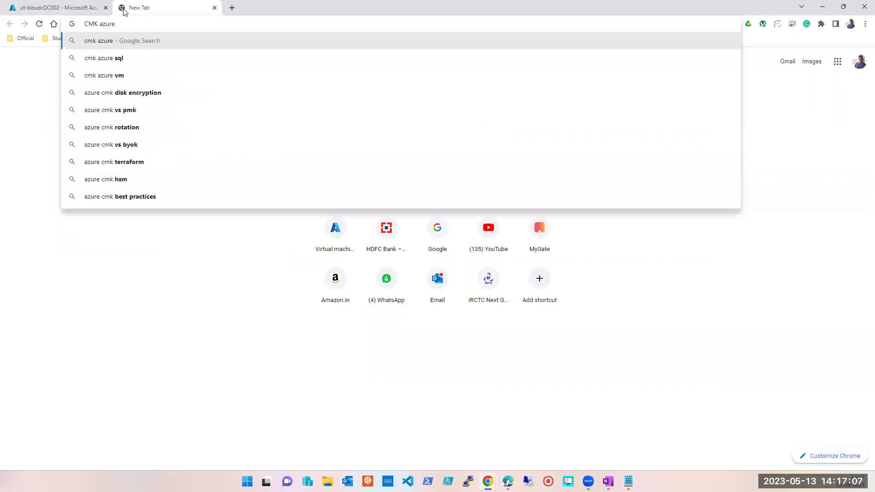
{"action": "key", "text": "Return"}
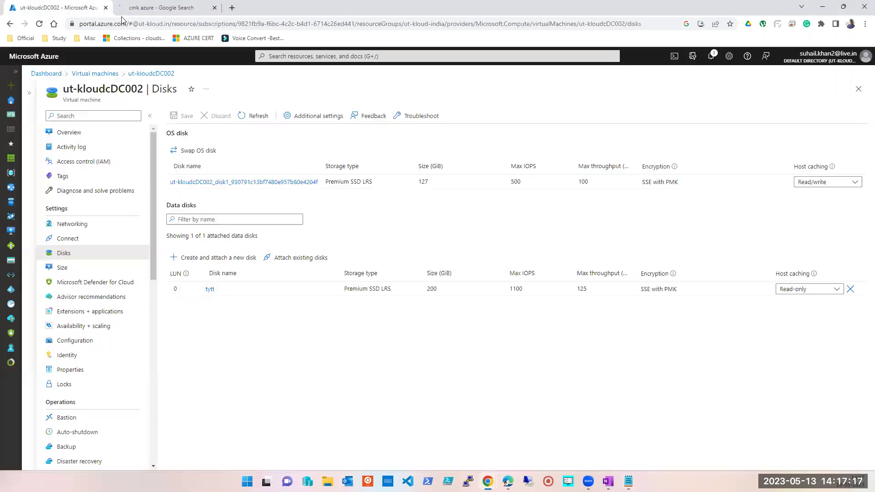
- Return to the virtual machine's disks in the Azure portal and check the tytt disk's encryption type
{"action": "left_click", "coordinate": [80, 8]}
{"action": "triple_click", "coordinate": [667, 289]}
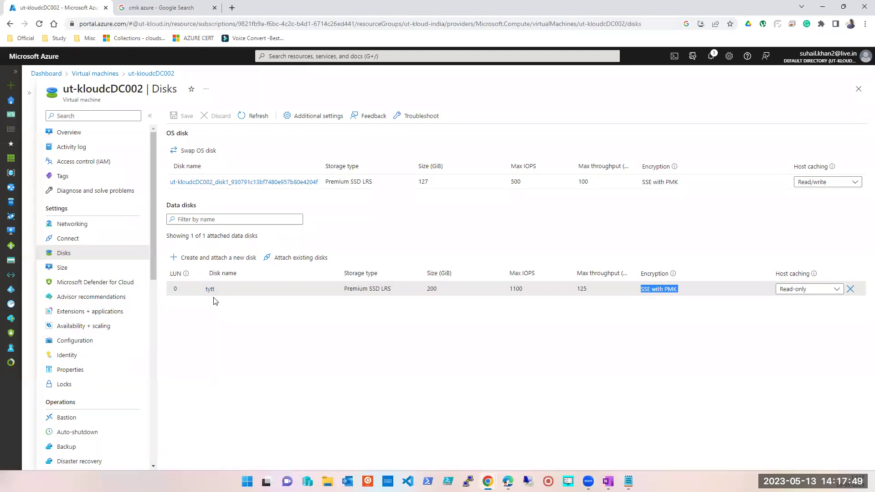
{"action": "left_click", "coordinate": [618, 324]}
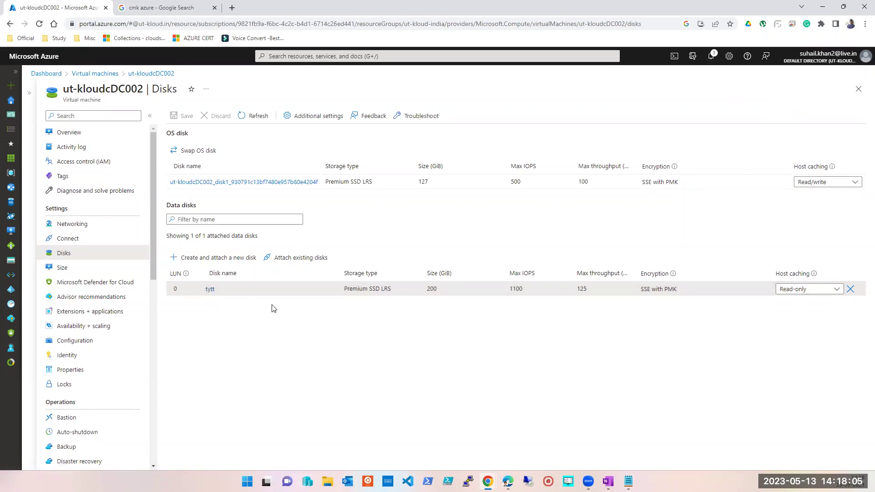
- Open the tytt disk's export settings and generate a secure download URL that expires in 3600 seconds
{"action": "left_click", "coordinate": [210, 289]}
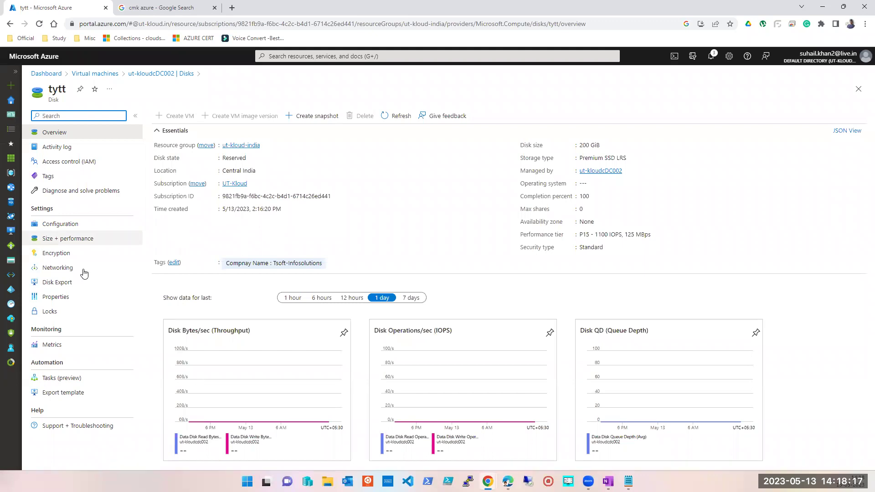
{"action": "left_click", "coordinate": [51, 285]}
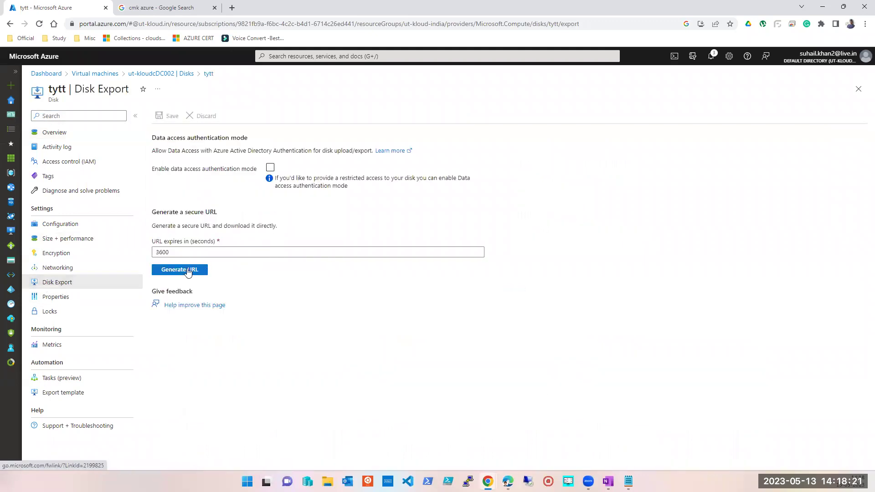
{"action": "left_click", "coordinate": [187, 272]}
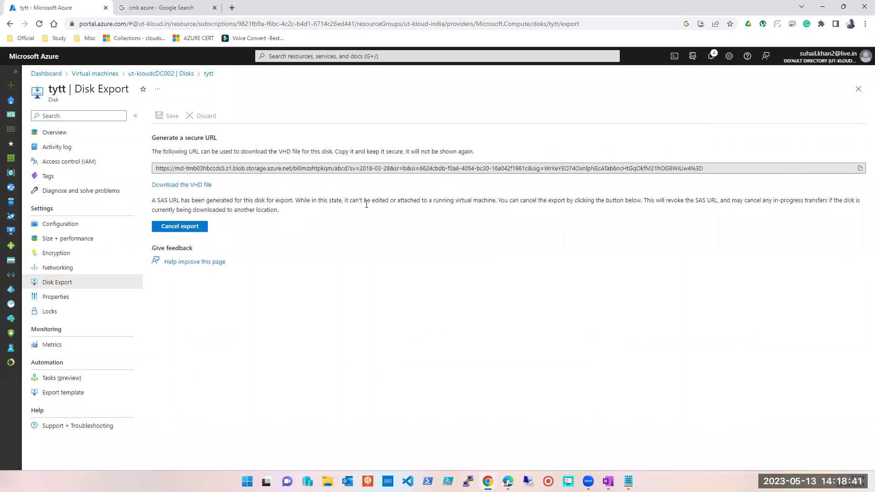
- Start downloading the tytt disk's VHD file, cancel the save and return to the virtual machine's disks
{"action": "left_click", "coordinate": [174, 186]}
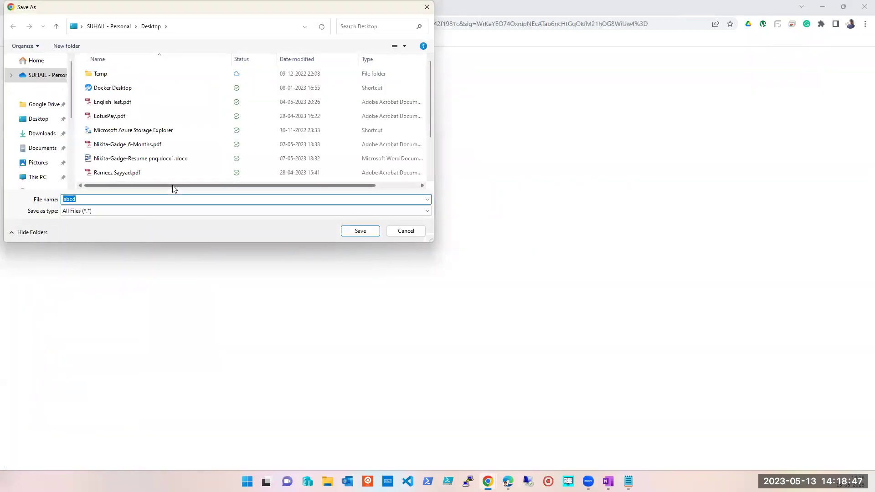
{"action": "left_click", "coordinate": [412, 234]}
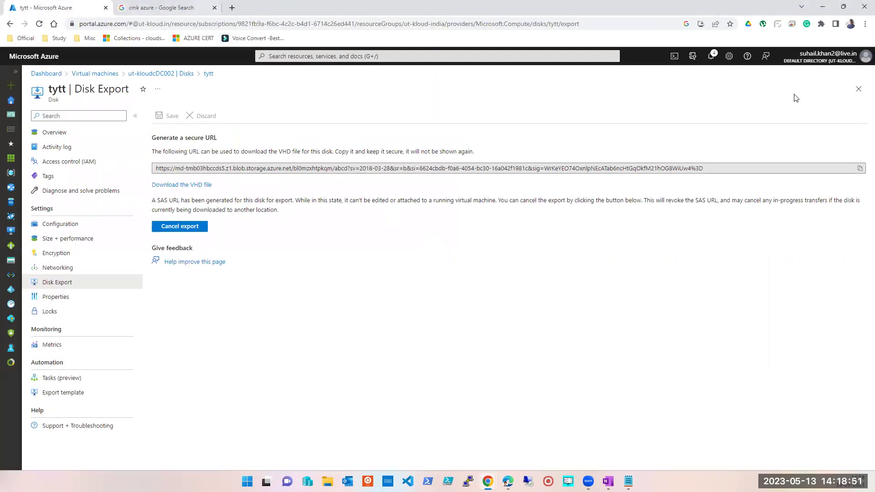
{"action": "left_click", "coordinate": [858, 89]}
{"action": "left_click", "coordinate": [481, 85]}
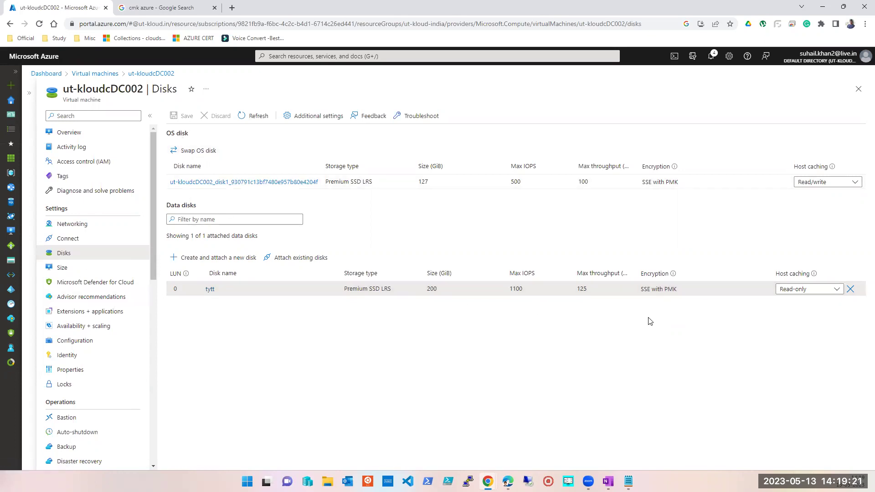
- Add a new data disk entry and examine the encryption options offered for it
{"action": "left_click", "coordinate": [217, 258]}
{"action": "left_click", "coordinate": [677, 305]}
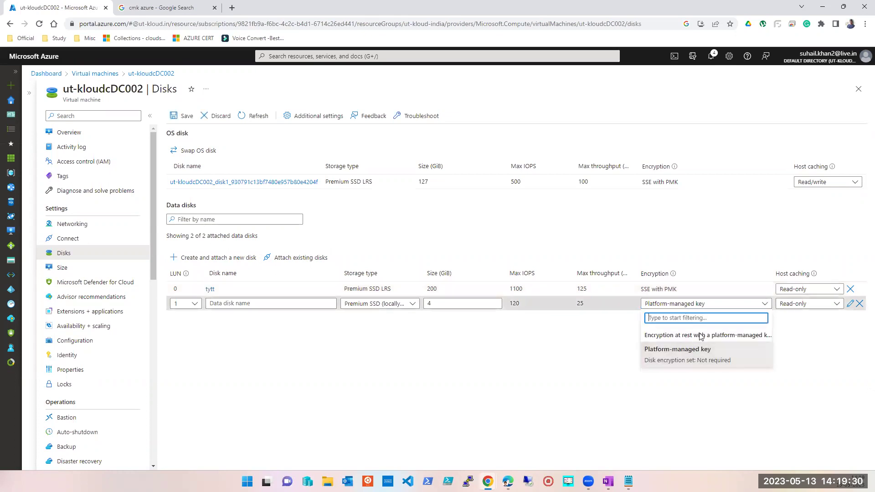
{"action": "left_click", "coordinate": [692, 356]}
{"action": "left_click", "coordinate": [684, 304]}
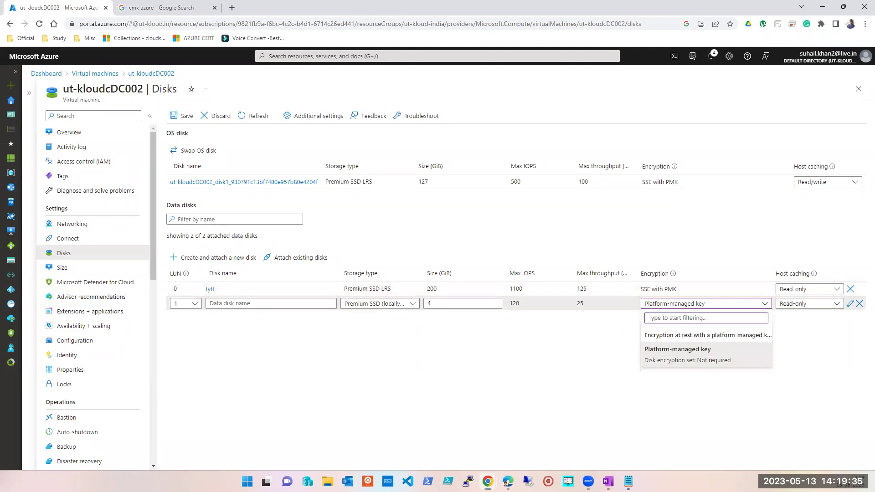
- Review the pmk and cmk notes in Notepad, and switch back to Chrome to recheck the new disk's encryption options
{"action": "key", "text": "alt+Tab"}
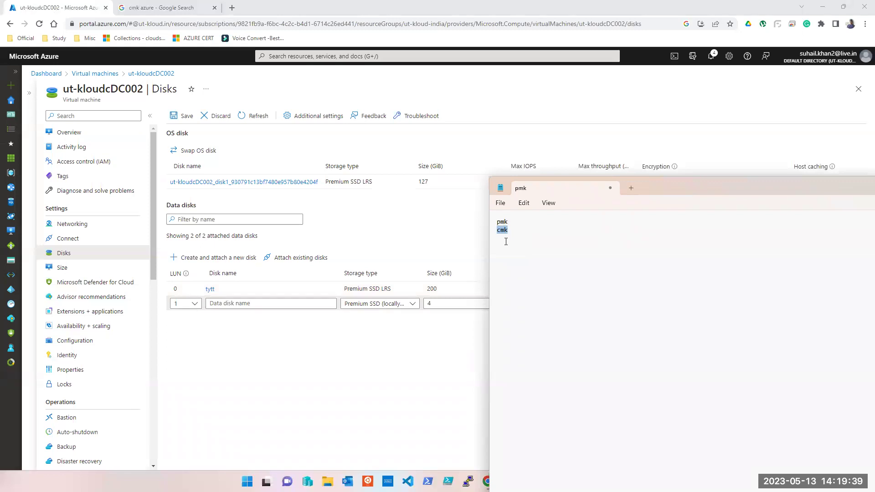
{"action": "left_click", "coordinate": [350, 17]}
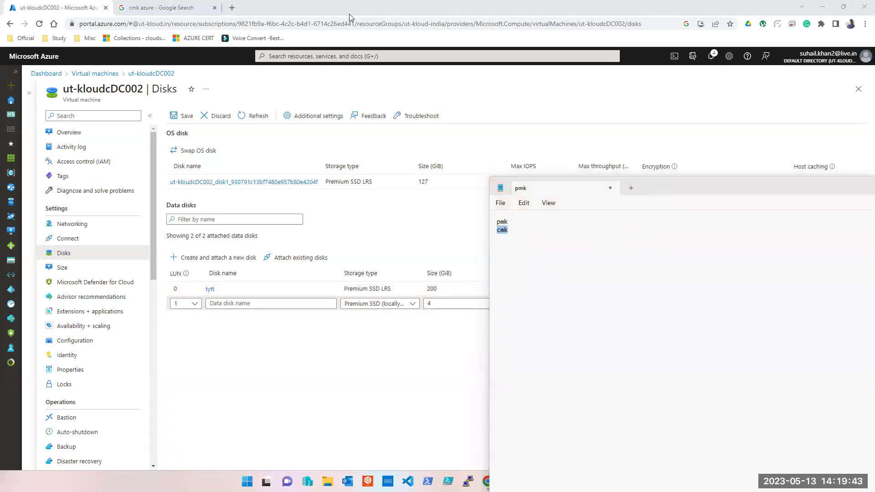
{"action": "left_click", "coordinate": [752, 217]}
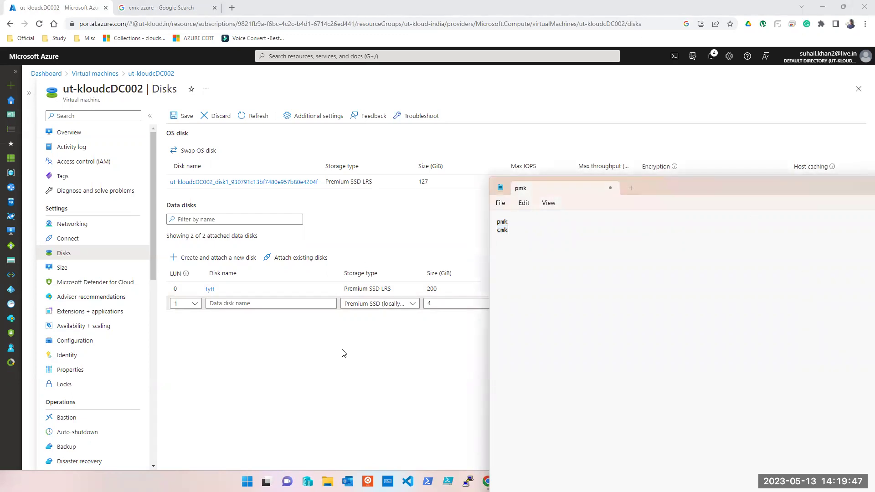
{"action": "key", "text": "alt+Tab"}
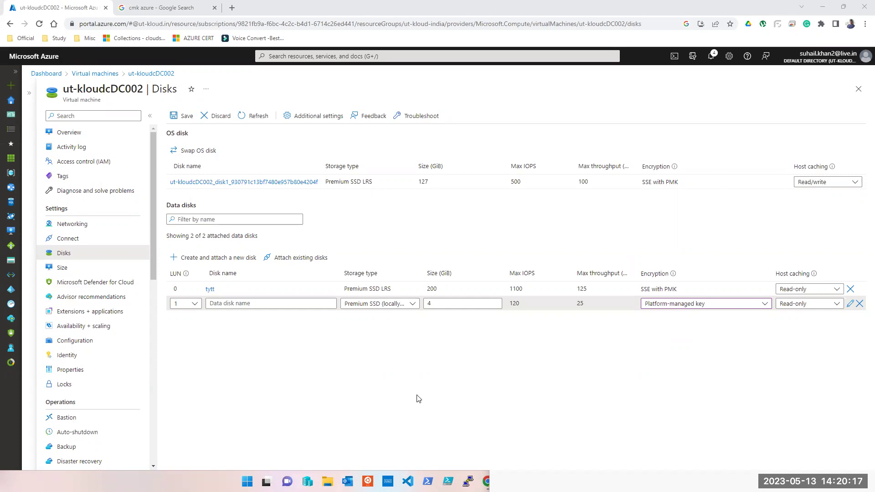
{"action": "left_click", "coordinate": [714, 302]}
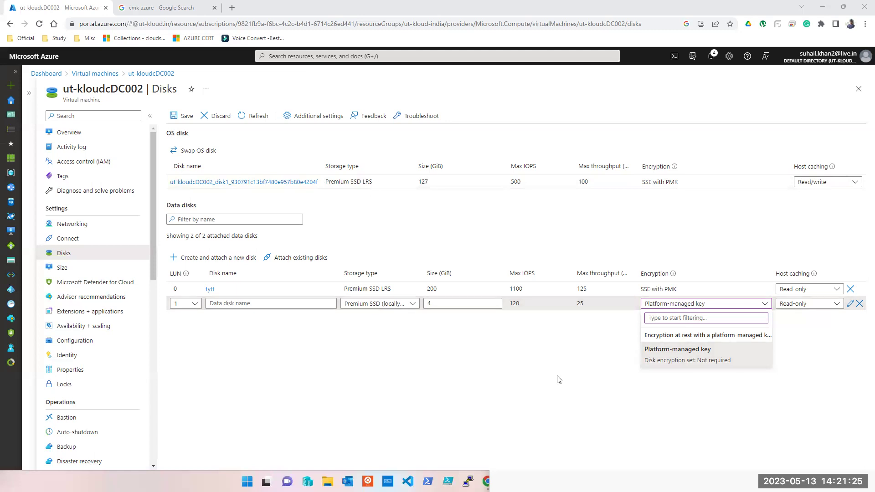
{"action": "left_click", "coordinate": [534, 364]}
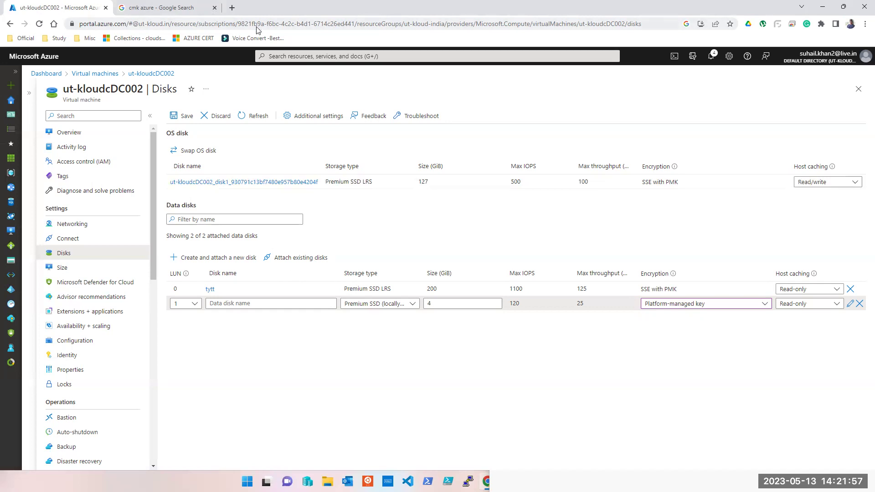
- Check the tytt disk's export page and reopen the disk's overview from the virtual machine's disks
{"action": "left_click", "coordinate": [210, 289]}
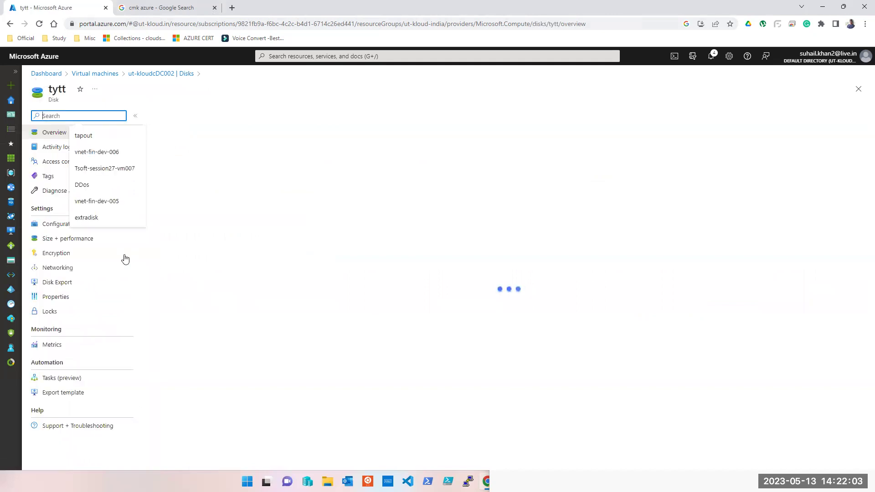
{"action": "left_click", "coordinate": [88, 283]}
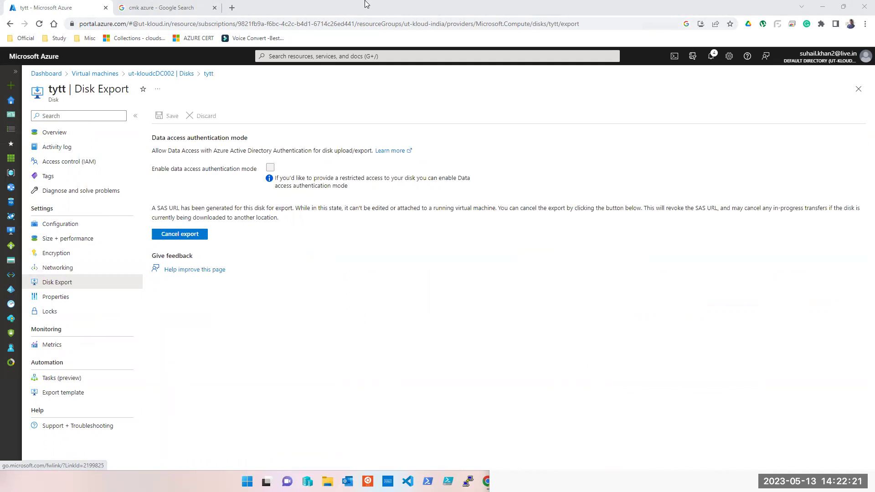
{"action": "left_click", "coordinate": [859, 89]}
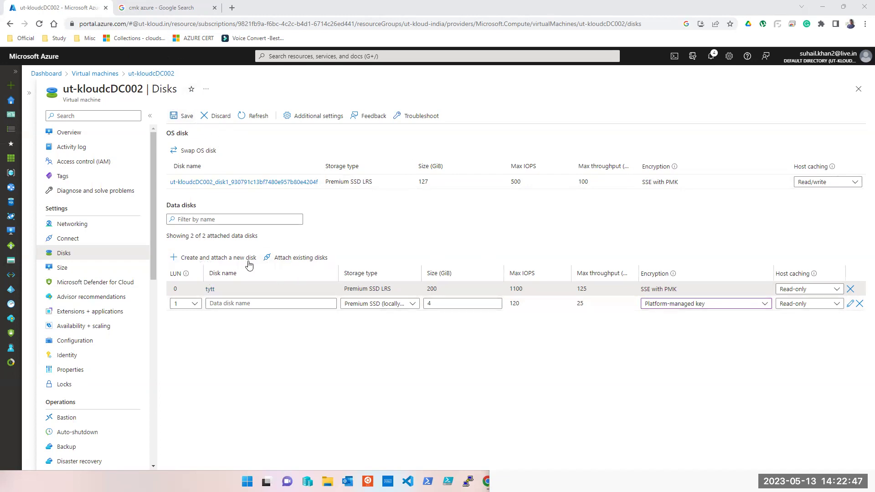
{"action": "left_click", "coordinate": [210, 291]}
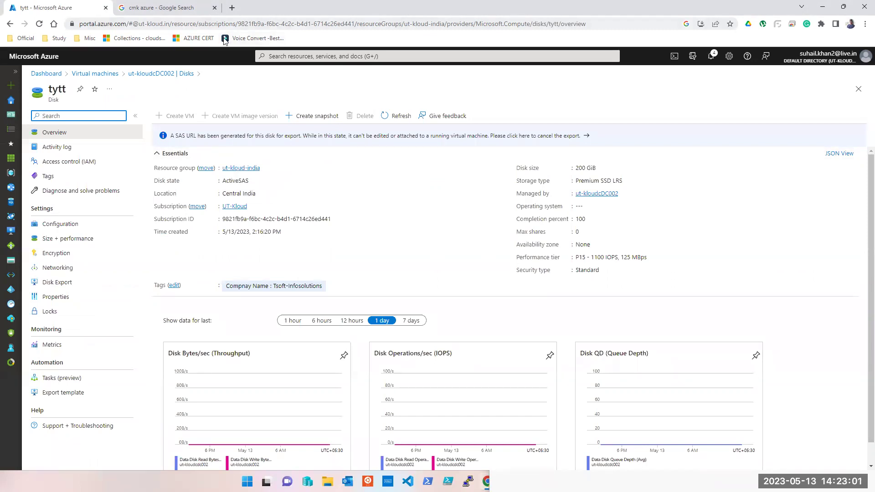
- Switch to Notepad, start a new line below cmk and return to the Azure portal in Chrome
{"action": "left_click", "coordinate": [572, 478]}
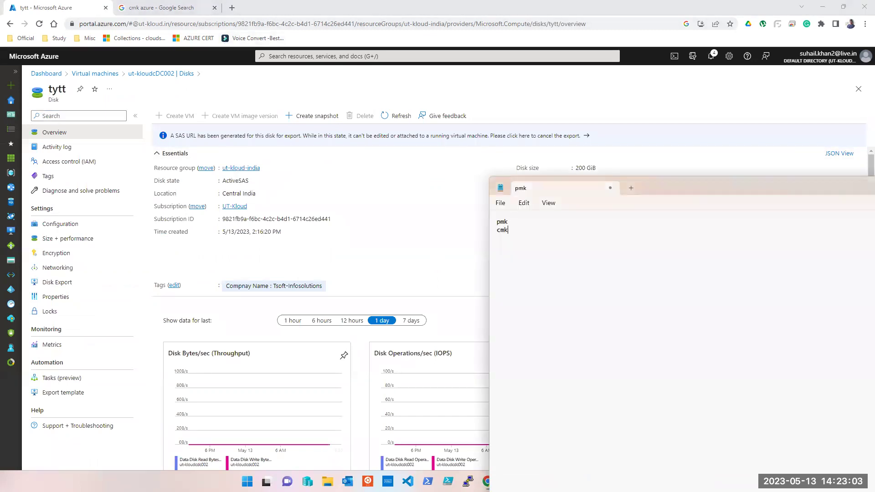
{"action": "key", "text": "Return"}
{"action": "left_click", "coordinate": [61, 9]}
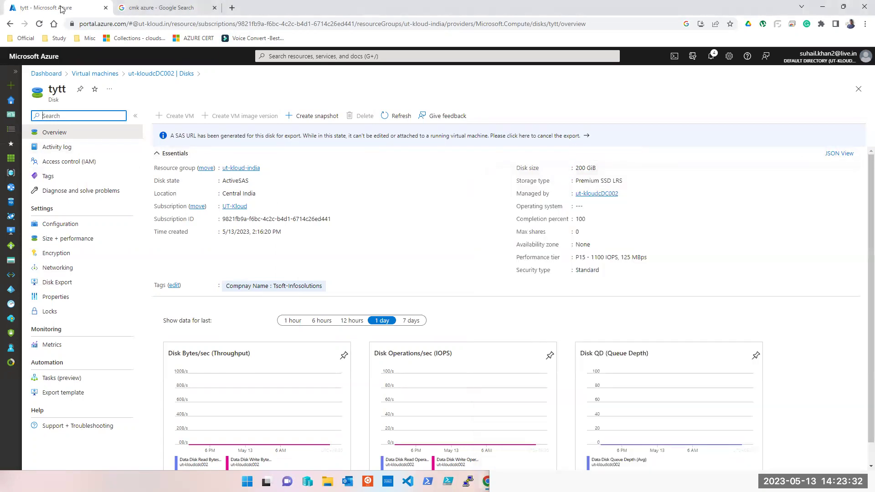
- Leave ut-kloudcDC002 without saving the new data disk entry and reopen its disks from the virtual machines list
{"action": "left_click", "coordinate": [859, 90]}
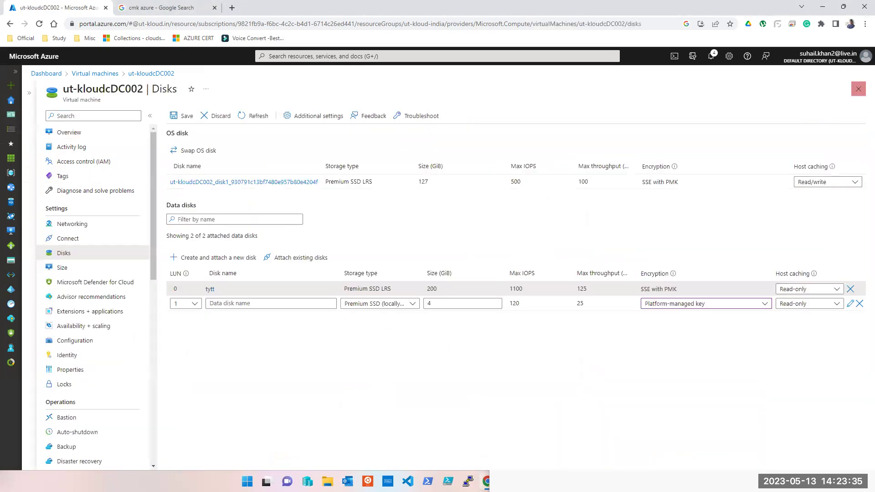
{"action": "left_click", "coordinate": [96, 267]}
{"action": "left_click", "coordinate": [96, 254]}
{"action": "left_click", "coordinate": [108, 267]}
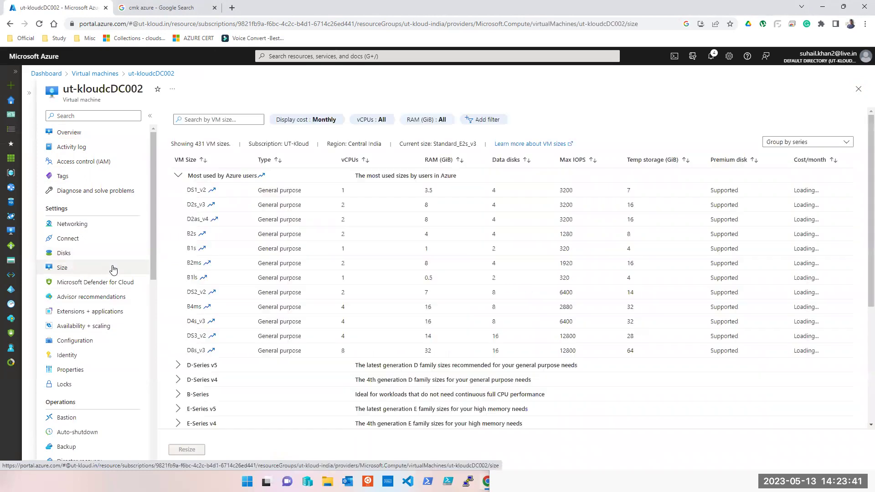
{"action": "left_click", "coordinate": [858, 90]}
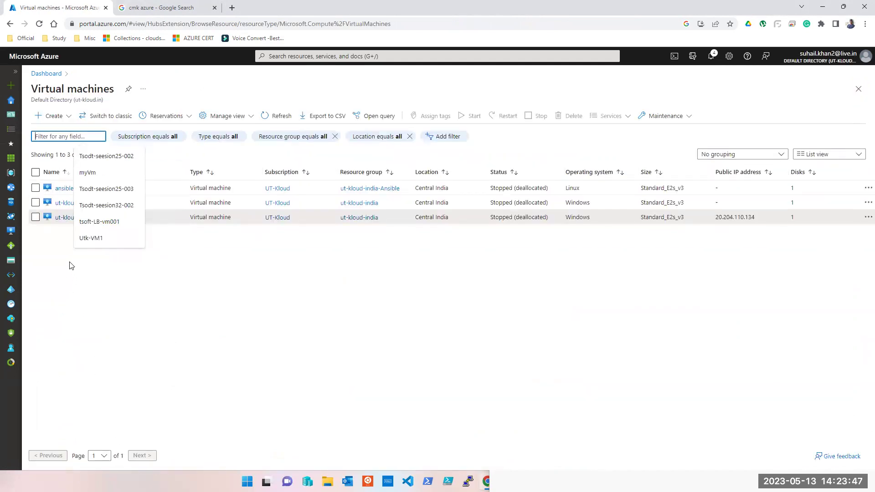
{"action": "left_click", "coordinate": [63, 219]}
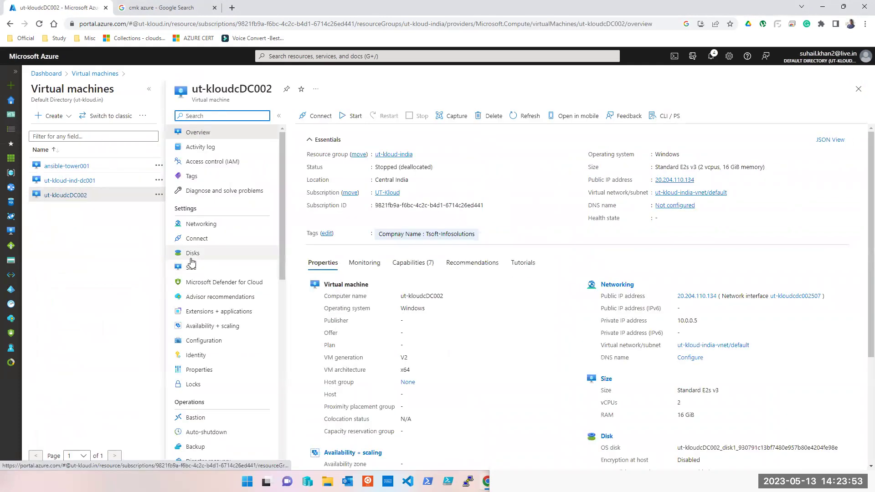
{"action": "left_click", "coordinate": [191, 260]}
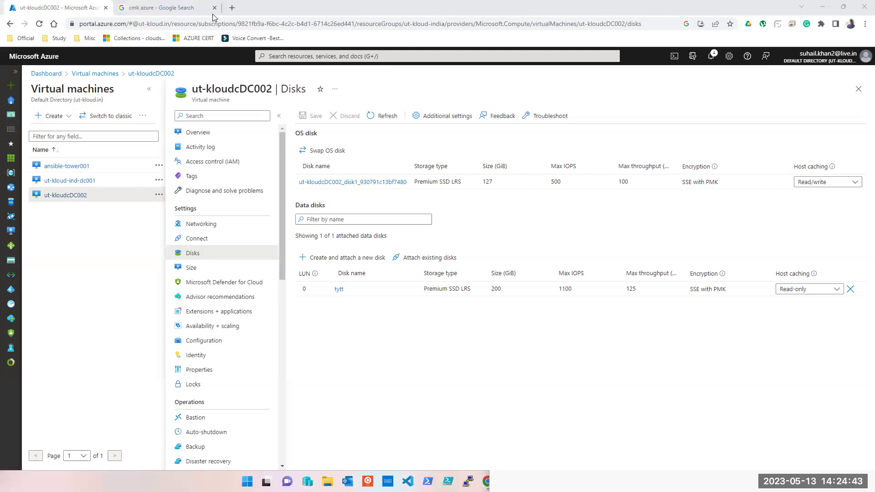
- Search the Azure portal for "key" and open the Key vaults service
{"action": "left_click", "coordinate": [338, 55]}
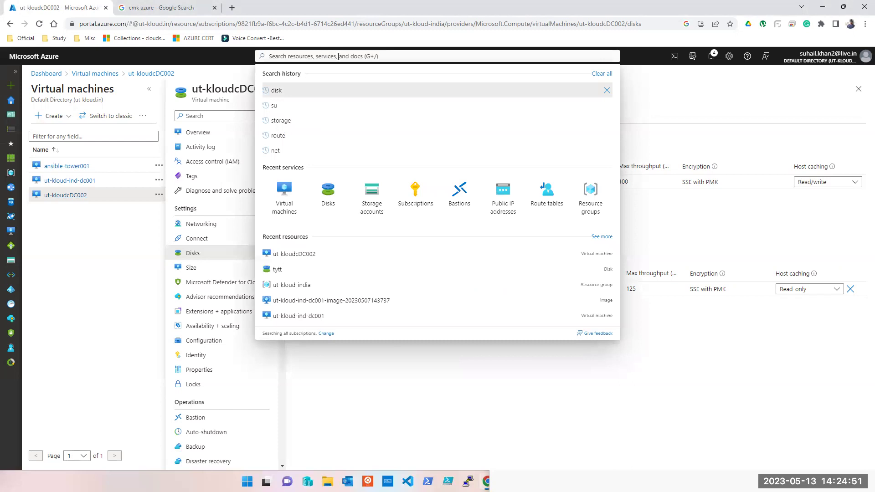
{"action": "type", "text": "krey"}
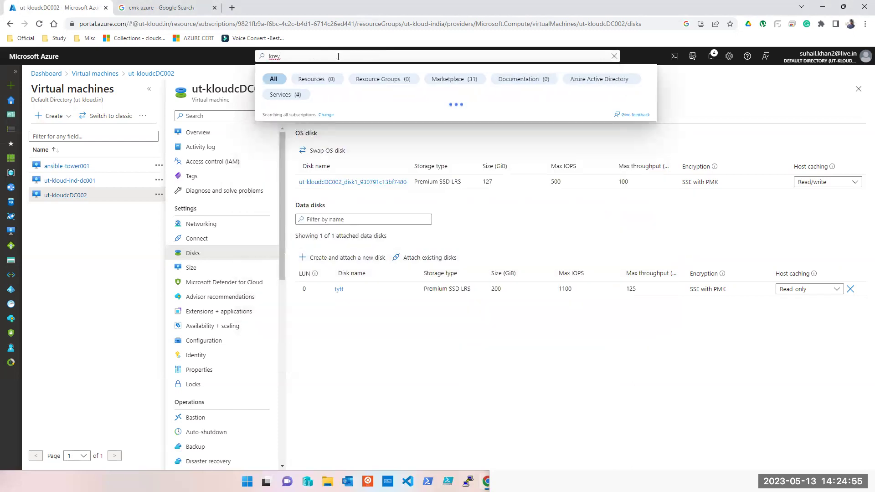
{"action": "key", "text": "BackSpace"}
{"action": "key", "text": "BackSpace"}
{"action": "key", "text": "BackSpace"}
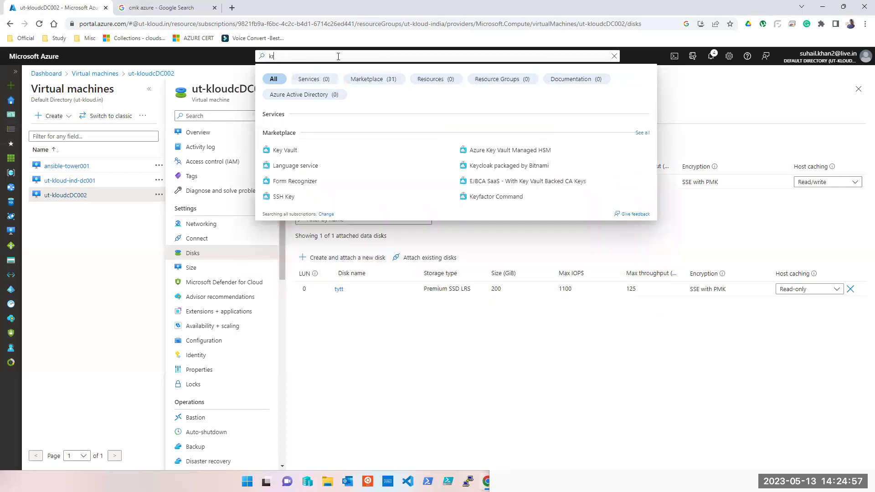
{"action": "type", "text": "ey"}
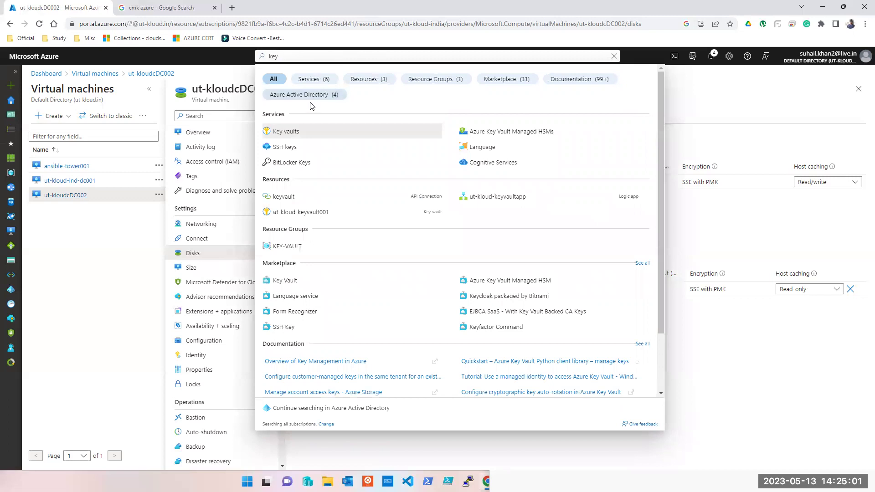
{"action": "left_click", "coordinate": [301, 131]}
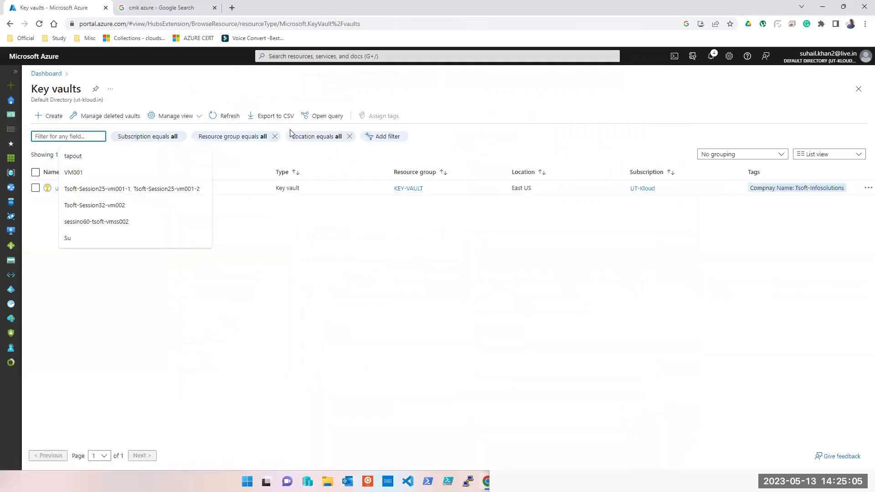
{"action": "left_click", "coordinate": [372, 230]}
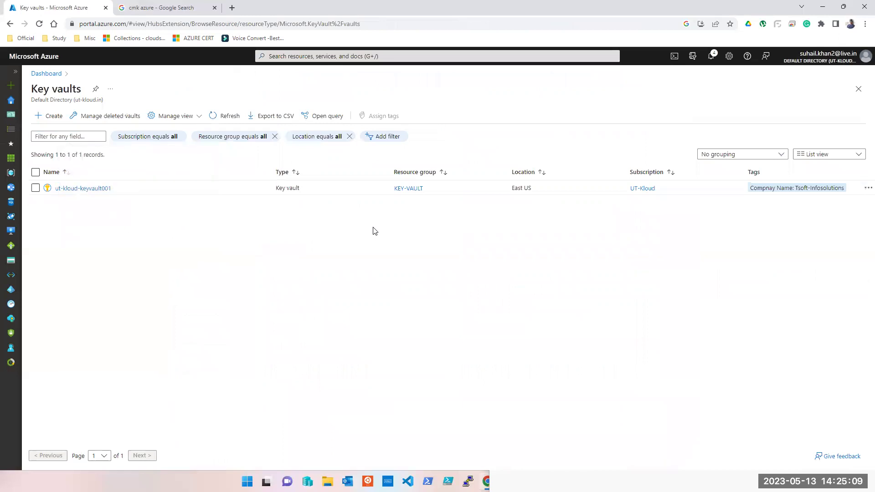
- Open the keys of ut-kloud-keyvault001 and bring up the form for generating a new key
{"action": "left_click", "coordinate": [90, 189]}
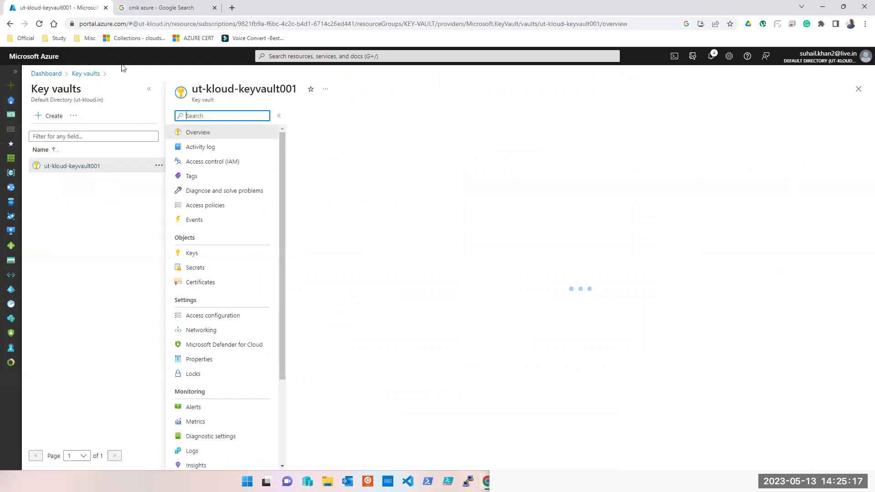
{"action": "left_click", "coordinate": [151, 89]}
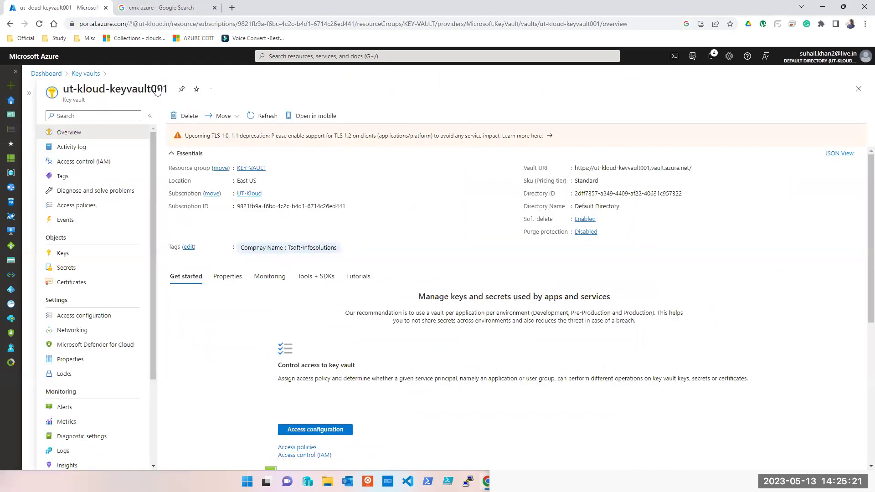
{"action": "left_click", "coordinate": [98, 252]}
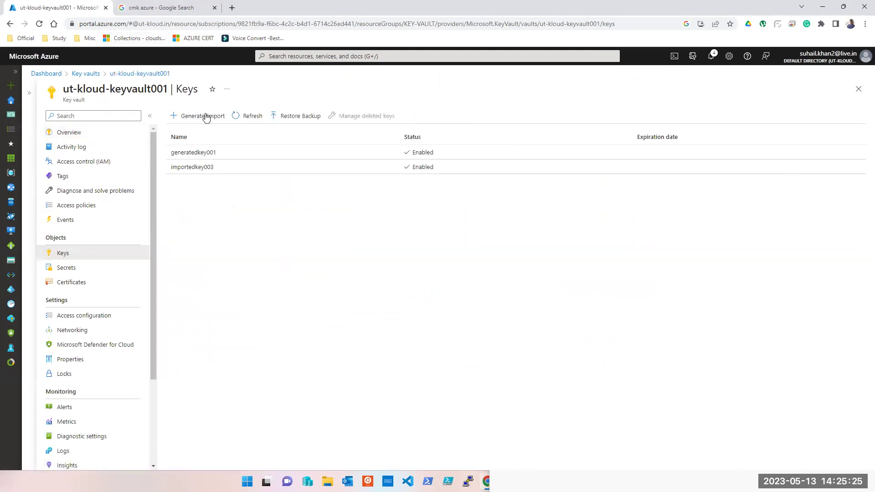
{"action": "left_click", "coordinate": [197, 119]}
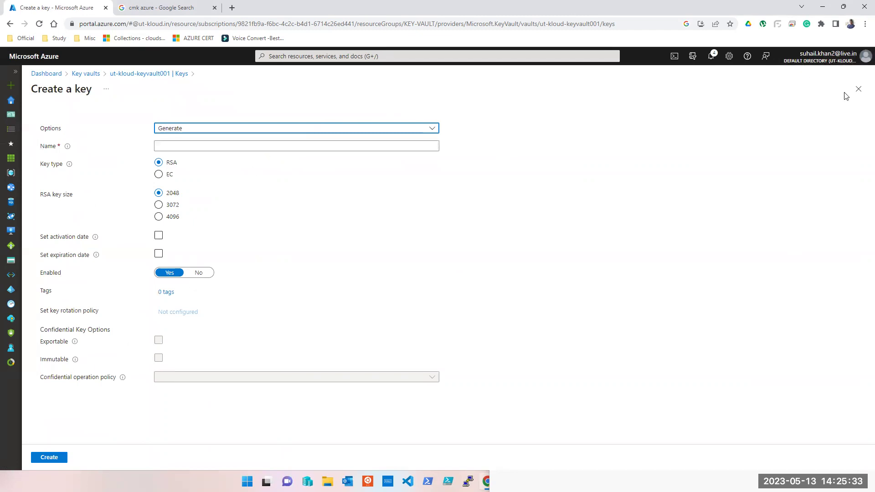
- Close the key creation form without saving, view the secrets of ut-kloud-keyvault001 and return to the key vaults list
{"action": "left_click", "coordinate": [859, 99]}
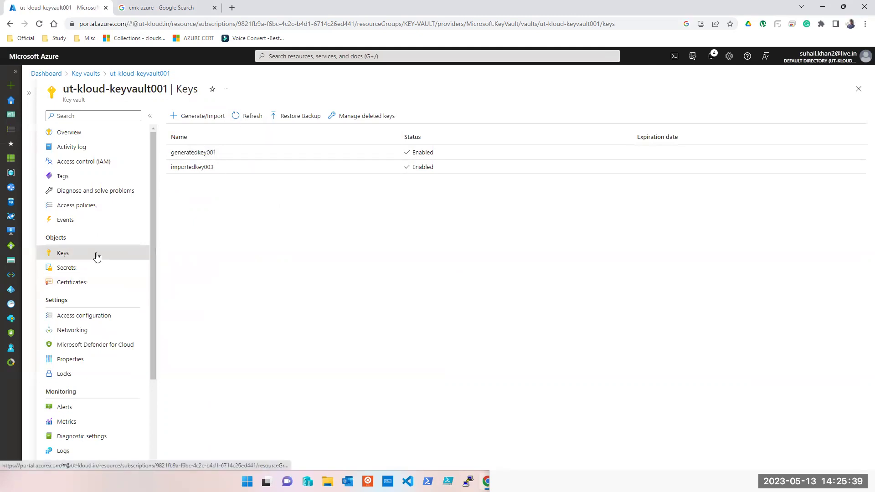
{"action": "left_click", "coordinate": [90, 265]}
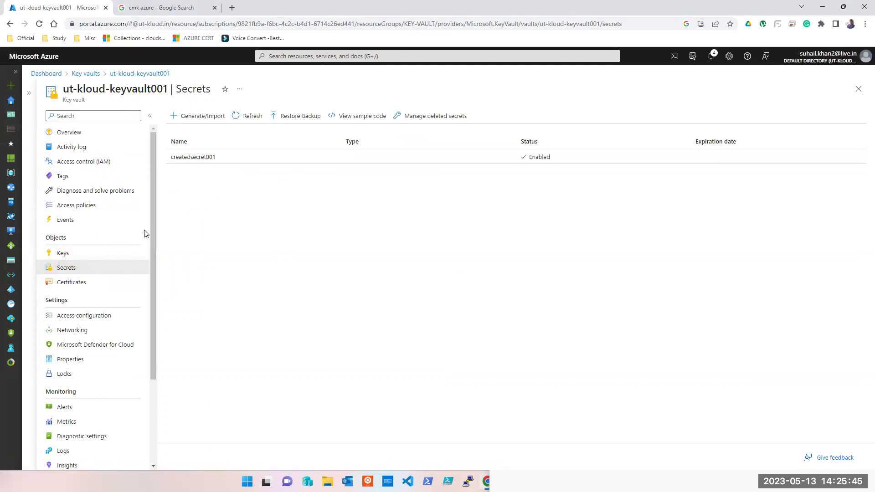
{"action": "left_click", "coordinate": [858, 88]}
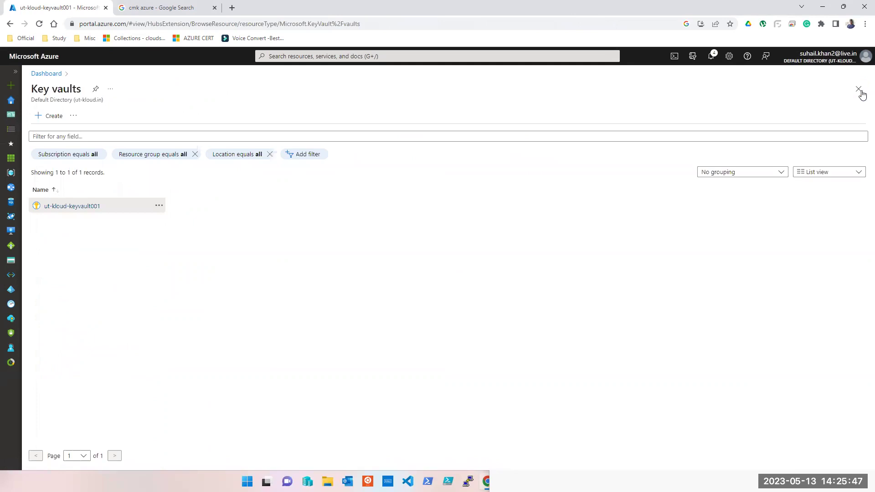
{"action": "left_click", "coordinate": [571, 444]}
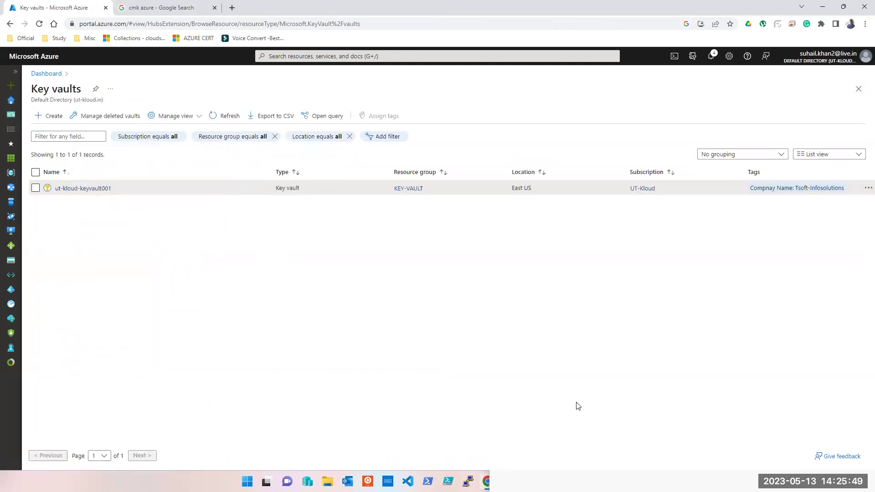
- Switch to Notepad to review the pmk and cmk notes and put the notes window away again
{"action": "key", "text": "alt+Tab"}
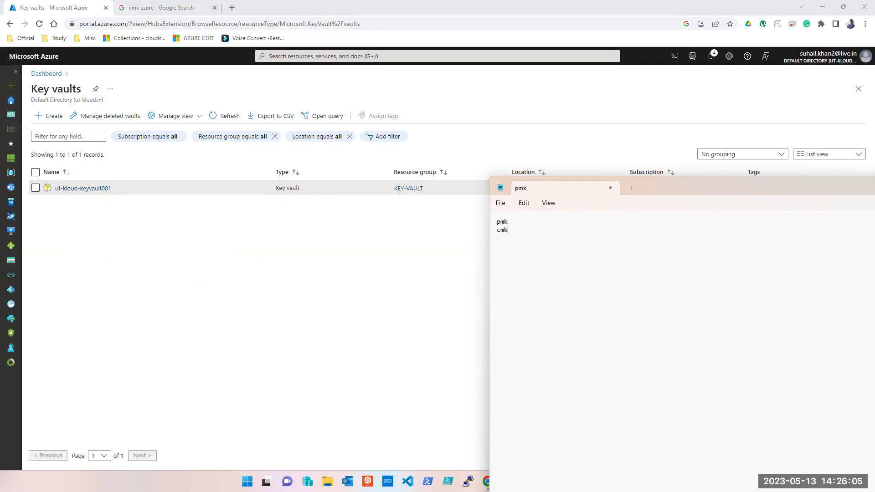
{"action": "left_click", "coordinate": [864, 136]}
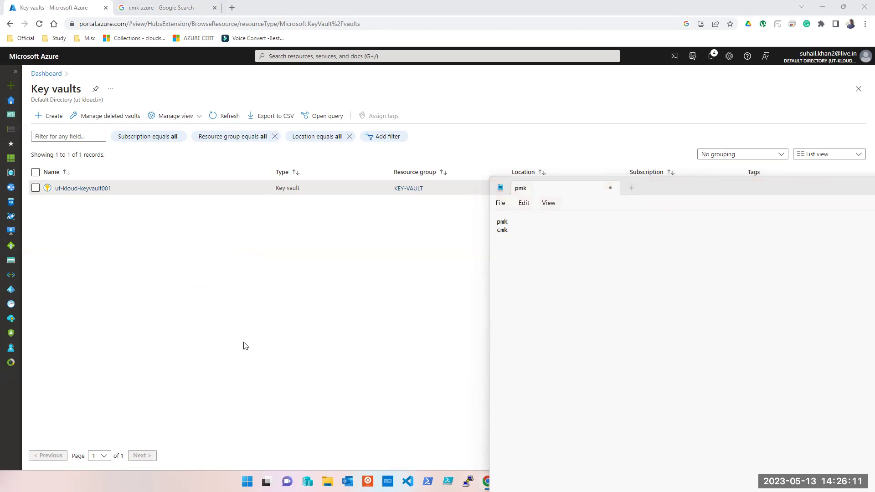
{"action": "left_click", "coordinate": [423, 458]}
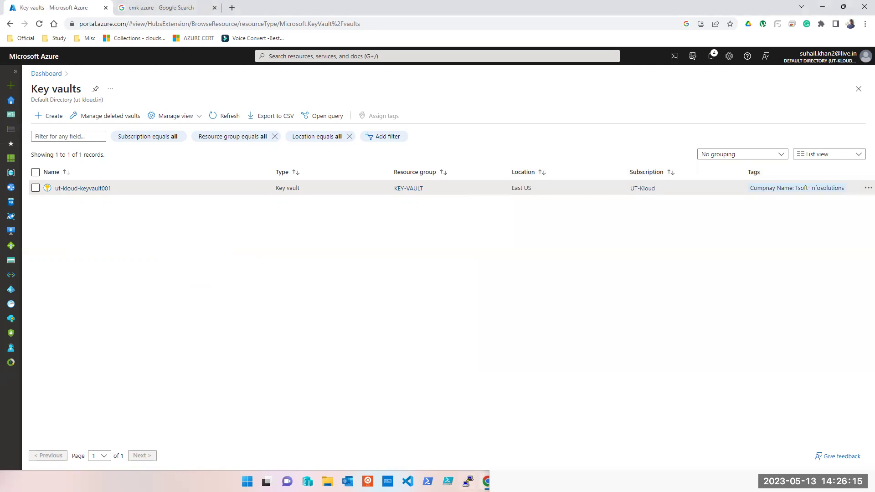
{"action": "key", "text": "alt+Tab"}
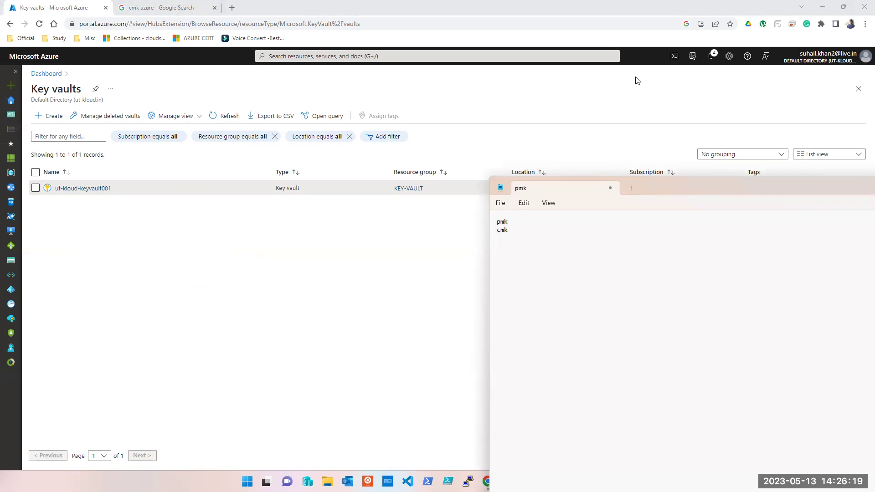
{"action": "left_click", "coordinate": [692, 75]}
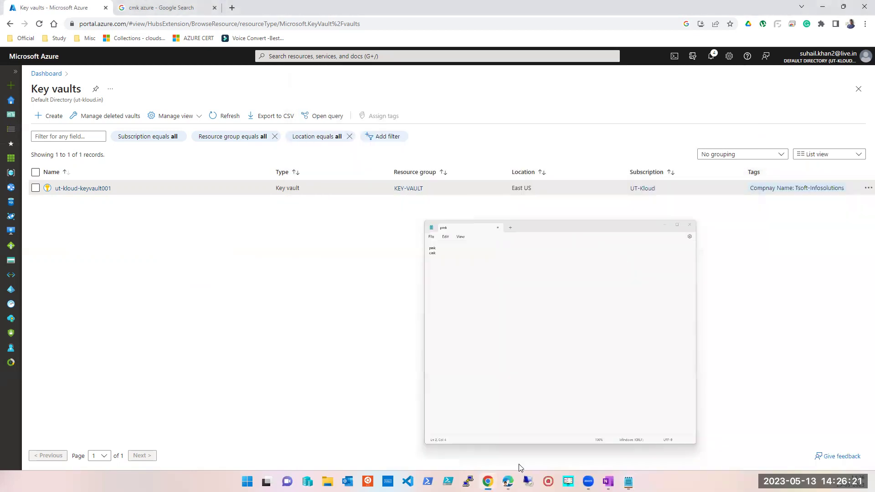
- Switch to OneNote to view the January Batch Questions and Task notes
{"action": "mouse_move", "coordinate": [508, 482]}
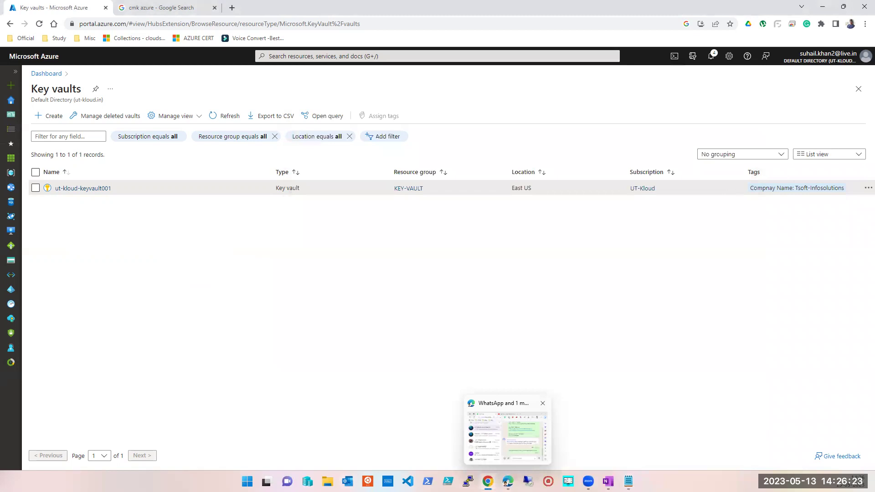
{"action": "left_click", "coordinate": [608, 481]}
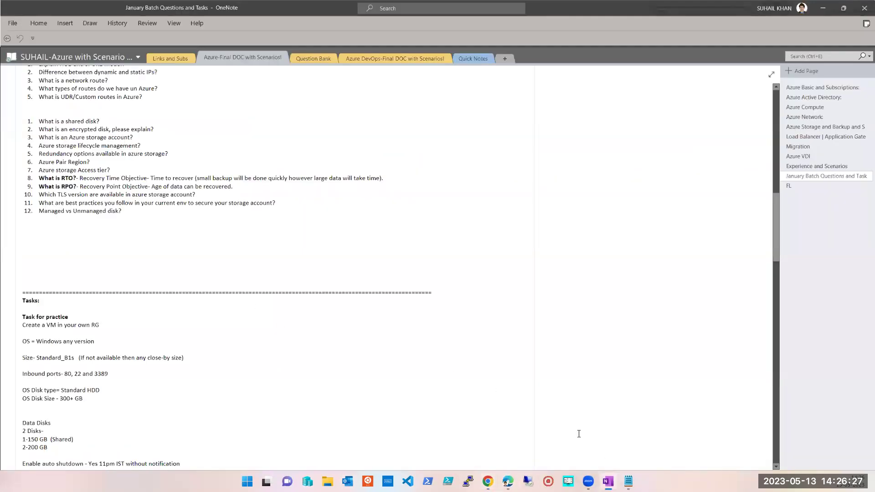